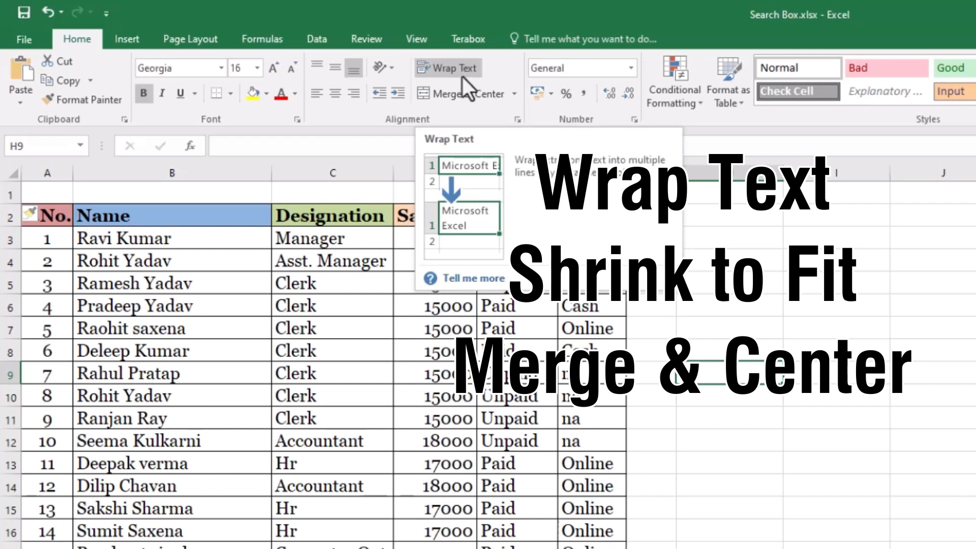
- Narrow the Name, Designation, Salary and Status columns of the table
{"action": "left_click", "coordinate": [513, 96]}
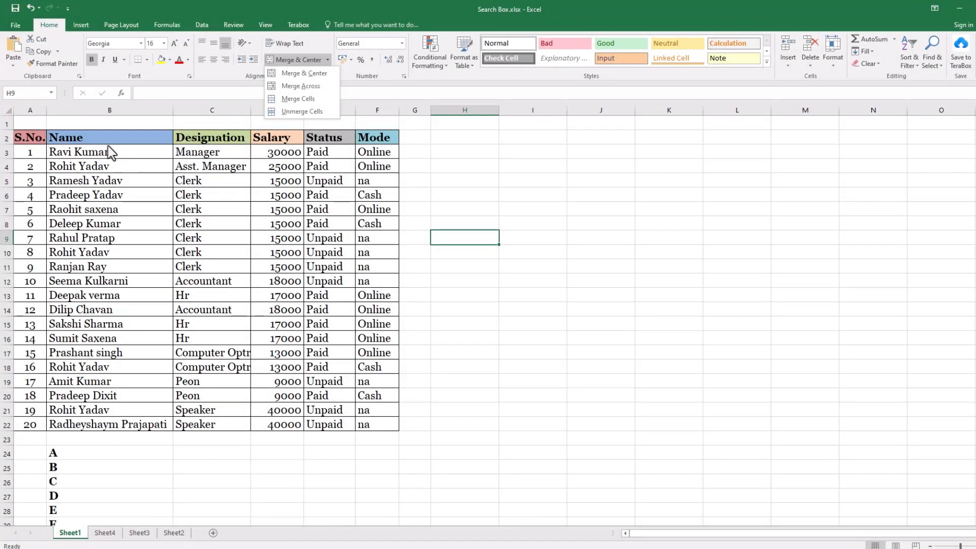
{"action": "left_click", "coordinate": [33, 121]}
{"action": "left_click_drag", "start_coordinate": [33, 121], "coordinate": [372, 432]}
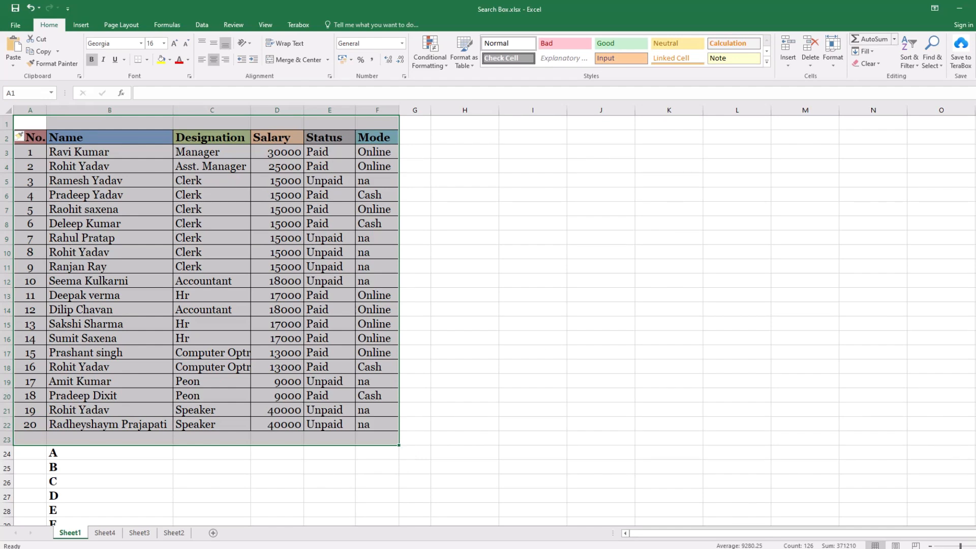
{"action": "left_click_drag", "start_coordinate": [172, 110], "coordinate": [135, 106]}
{"action": "left_click_drag", "start_coordinate": [212, 111], "coordinate": [329, 111]}
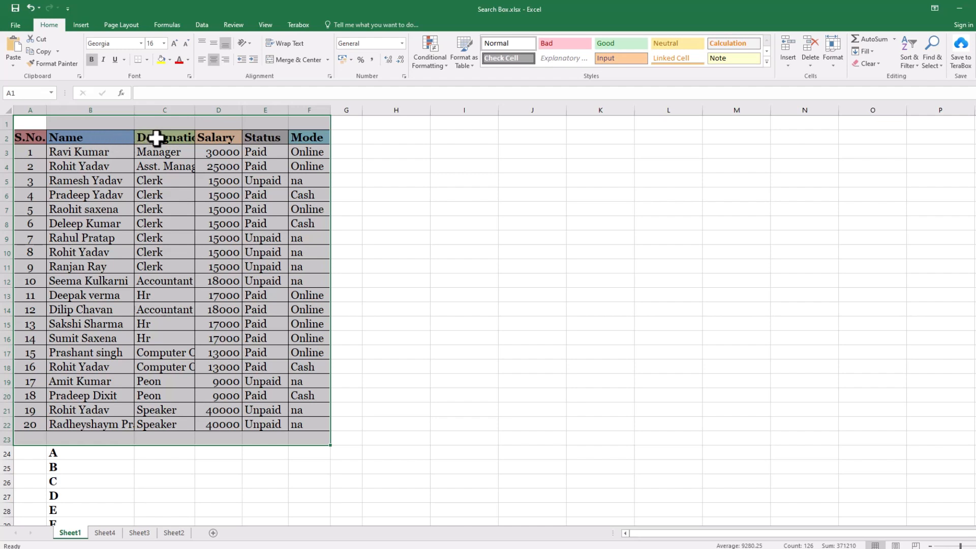
- Change the Salary header in D2 to "Salary for Dec Month"
{"action": "left_click", "coordinate": [224, 137]}
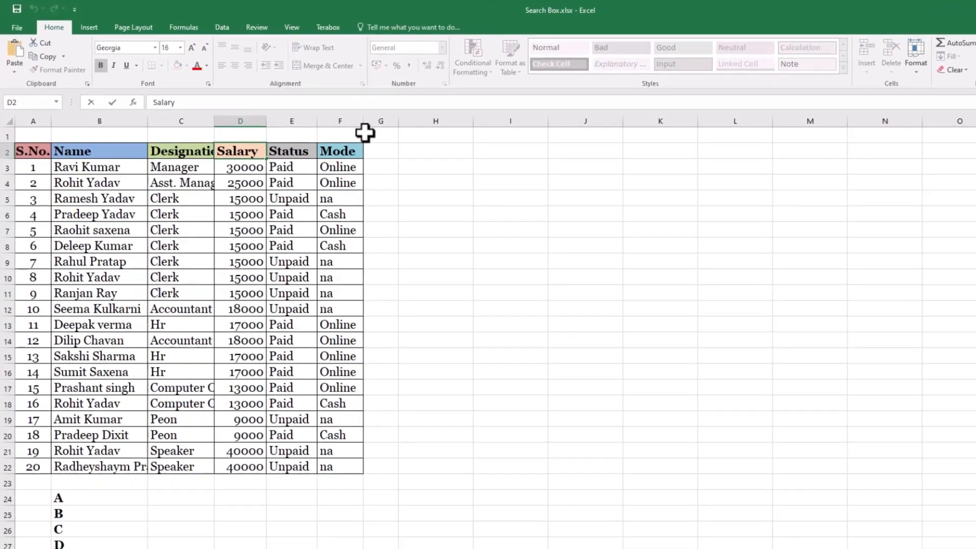
{"action": "key", "text": "F2"}
{"action": "type", "text": "for Dec Month"}
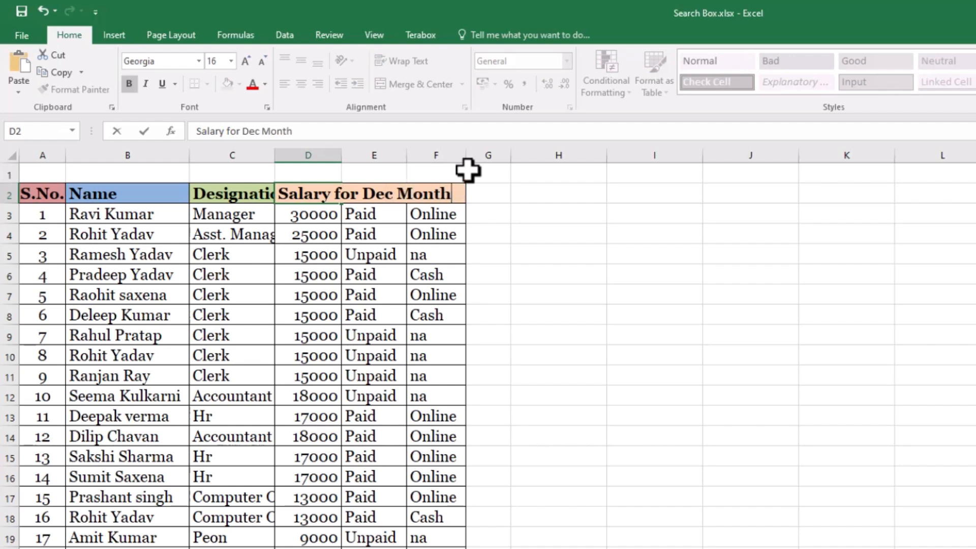
{"action": "key", "text": "Return"}
{"action": "key", "text": "Up"}
{"action": "key", "text": "Right"}
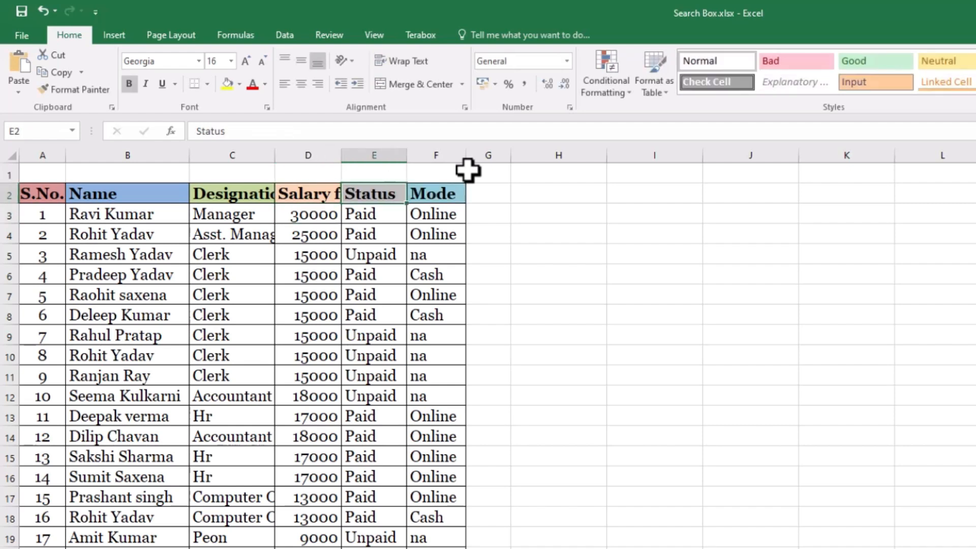
- Change the Status header in E2 to "Current Status"
{"action": "key", "text": "Left"}
{"action": "key", "text": "Right"}
{"action": "key", "text": "F2"}
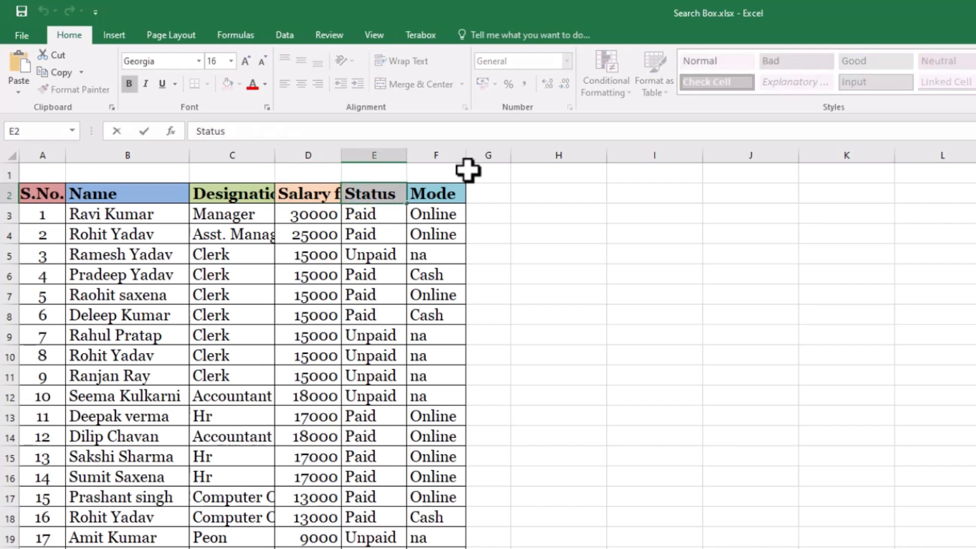
{"action": "key", "text": "Home"}
{"action": "type", "text": "Current"}
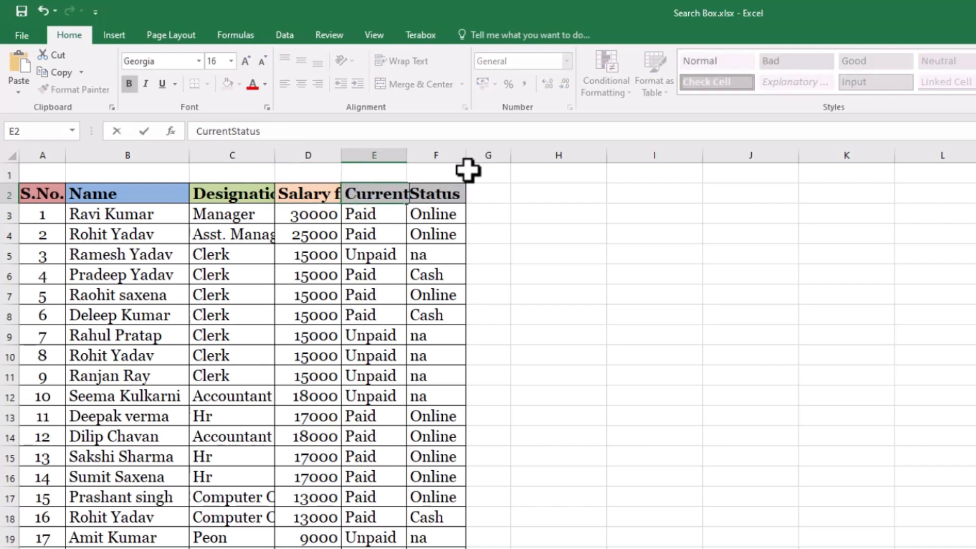
{"action": "key", "text": "Return"}
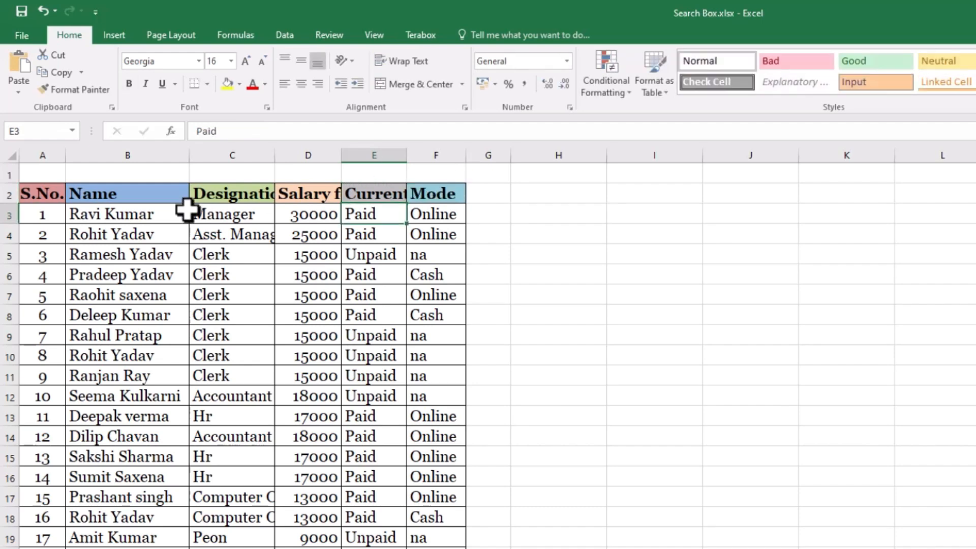
- Widen the Name, Designation, Salary for Dec Month and Current Status columns until their full contents fit
{"action": "left_click", "coordinate": [257, 196]}
{"action": "left_click", "coordinate": [300, 196]}
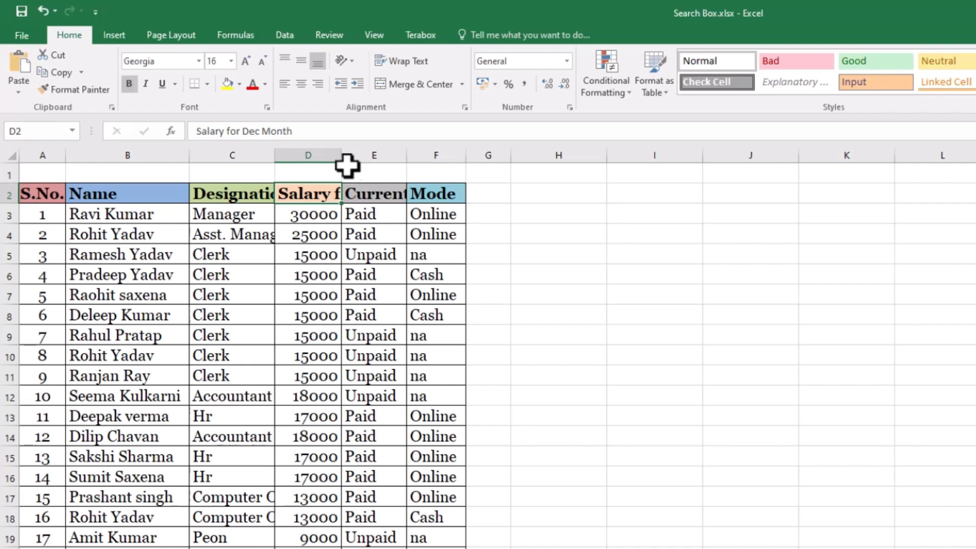
{"action": "left_click_drag", "start_coordinate": [343, 152], "coordinate": [466, 155]}
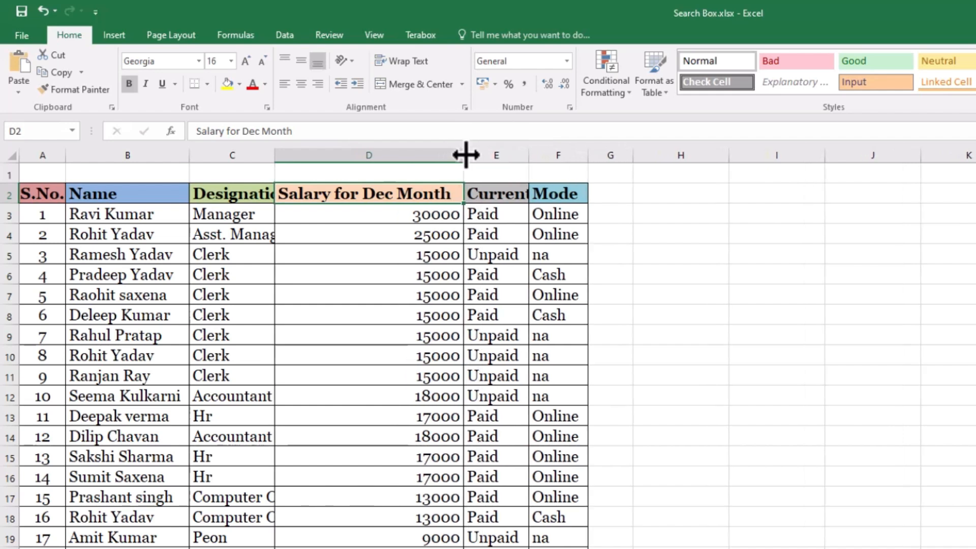
{"action": "left_click_drag", "start_coordinate": [528, 155], "coordinate": [592, 154]}
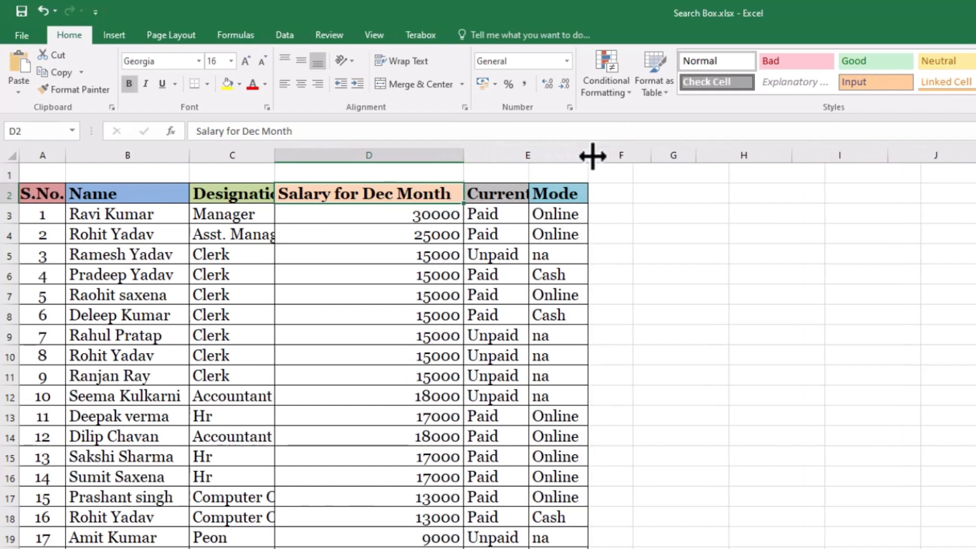
{"action": "left_click_drag", "start_coordinate": [274, 155], "coordinate": [350, 156]}
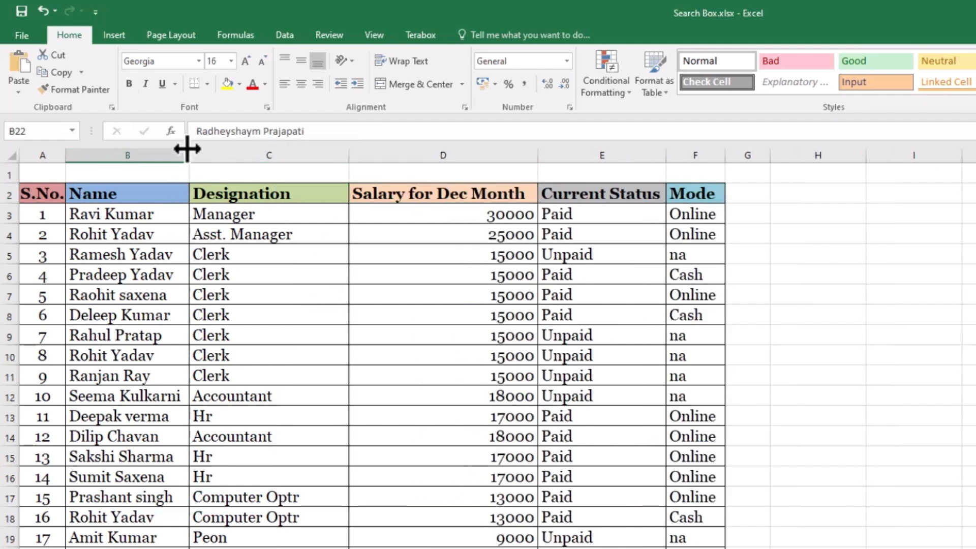
{"action": "left_click_drag", "start_coordinate": [188, 152], "coordinate": [258, 162]}
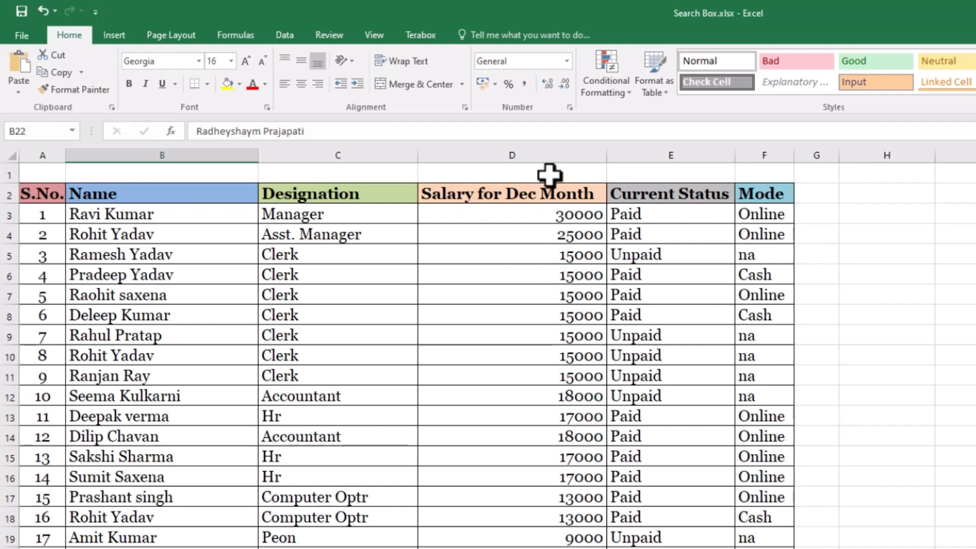
- Narrow the Salary for Dec Month, Current Status and Designation columns, and readjust the Name column's width
{"action": "left_click_drag", "start_coordinate": [605, 149], "coordinate": [508, 148]}
{"action": "left_click_drag", "start_coordinate": [641, 161], "coordinate": [587, 152]}
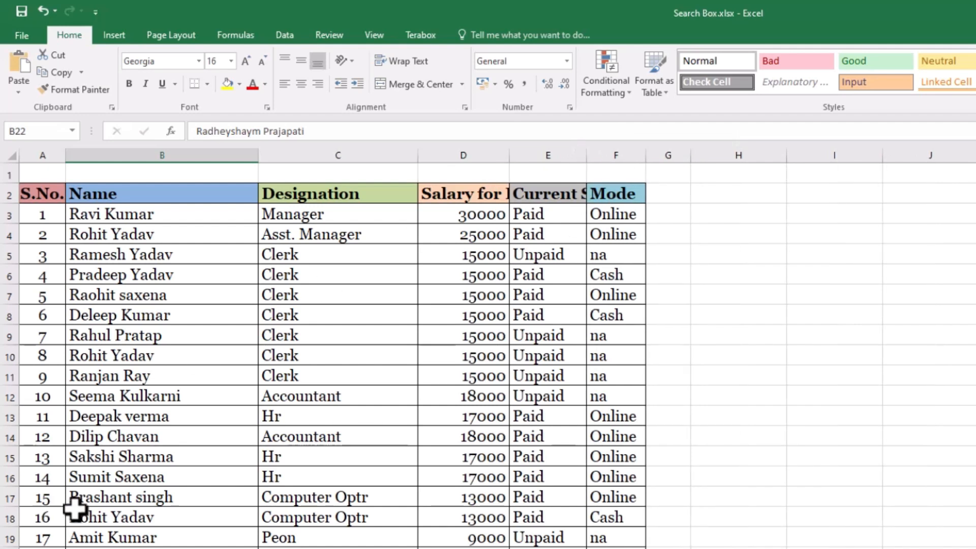
{"action": "left_click_drag", "start_coordinate": [418, 155], "coordinate": [396, 155]}
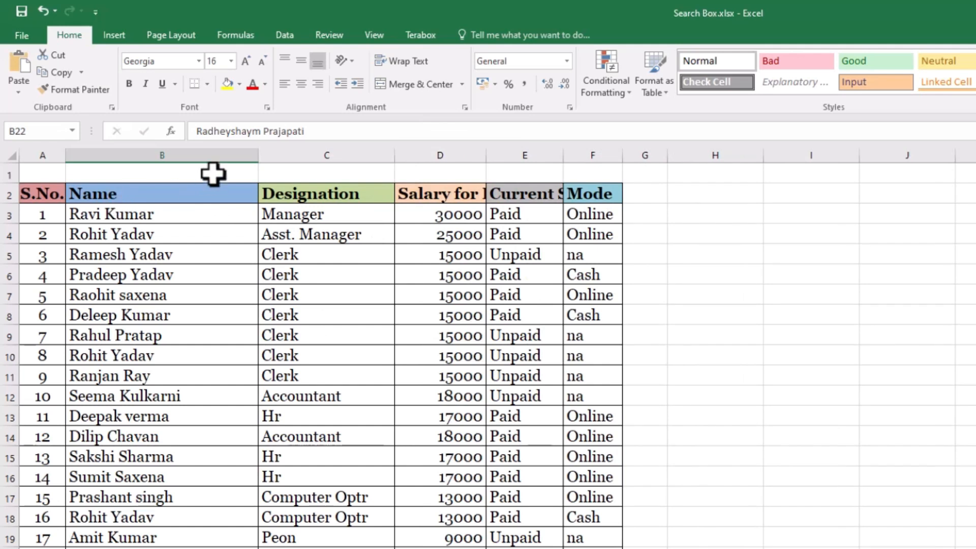
{"action": "left_click_drag", "start_coordinate": [258, 154], "coordinate": [209, 155]}
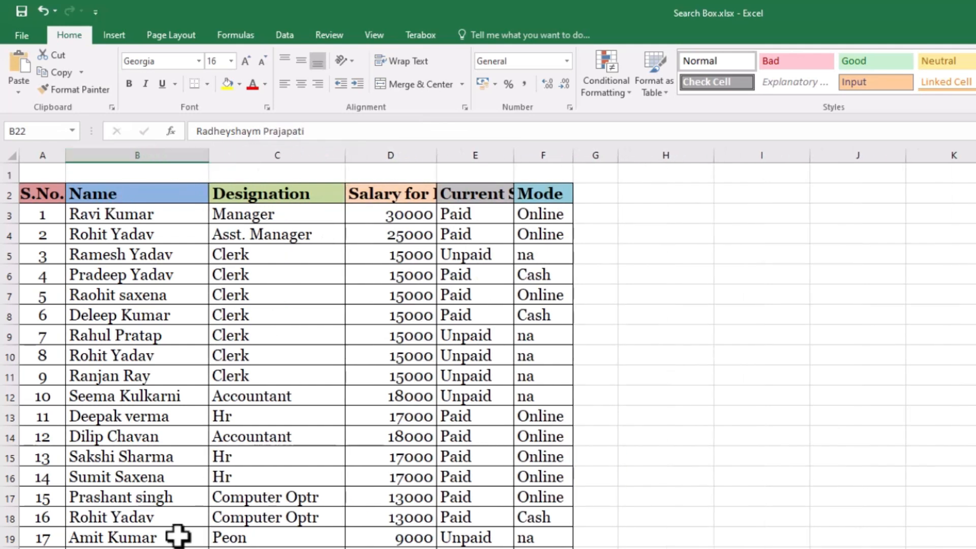
{"action": "left_click_drag", "start_coordinate": [210, 155], "coordinate": [262, 160]}
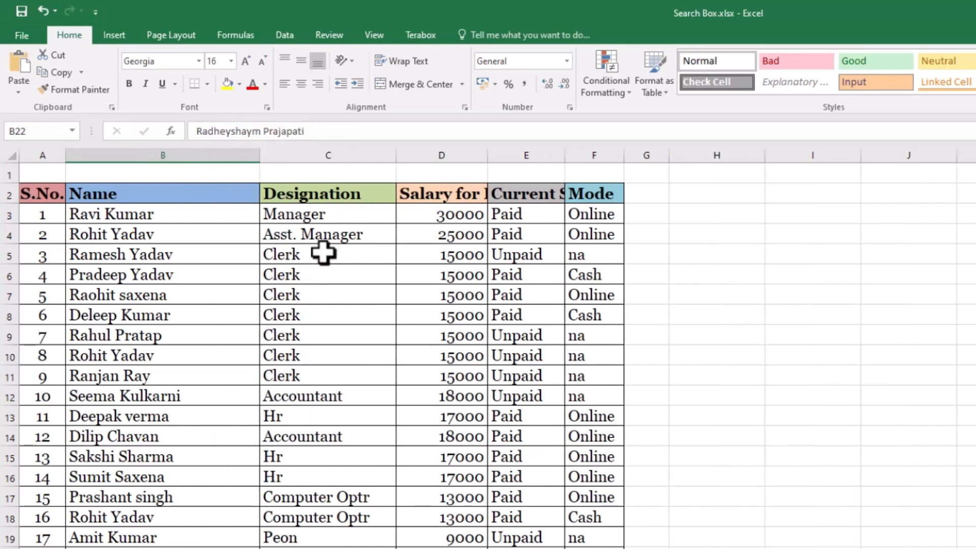
- Apply Wrap Text to the header cells A2:F2
{"action": "left_click", "coordinate": [431, 198]}
{"action": "left_click", "coordinate": [524, 196]}
{"action": "left_click", "coordinate": [590, 193]}
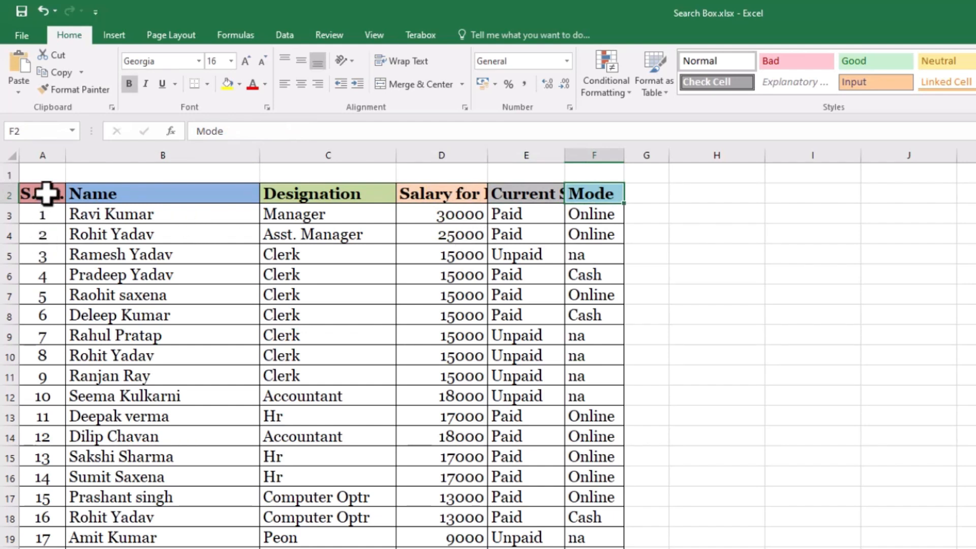
{"action": "left_click_drag", "start_coordinate": [31, 194], "coordinate": [612, 196]}
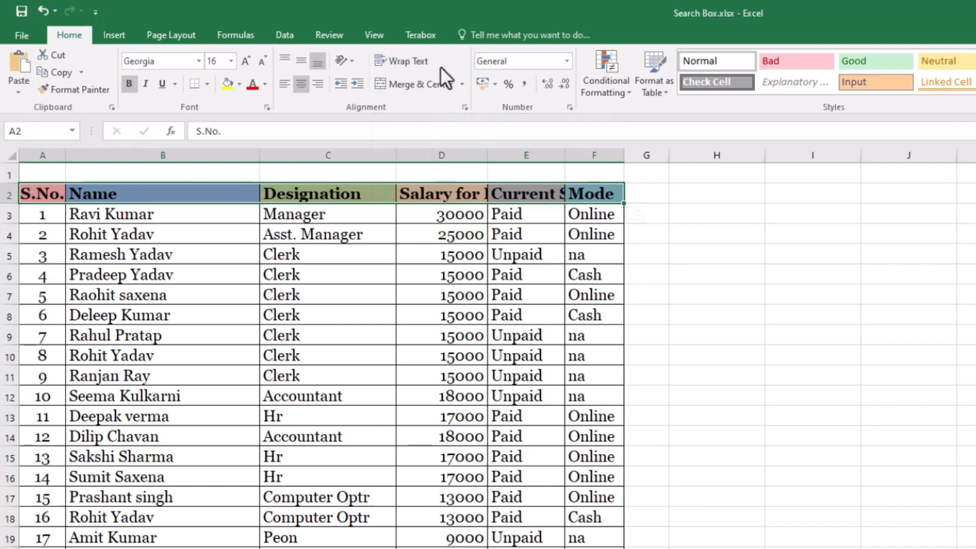
{"action": "left_click", "coordinate": [407, 60]}
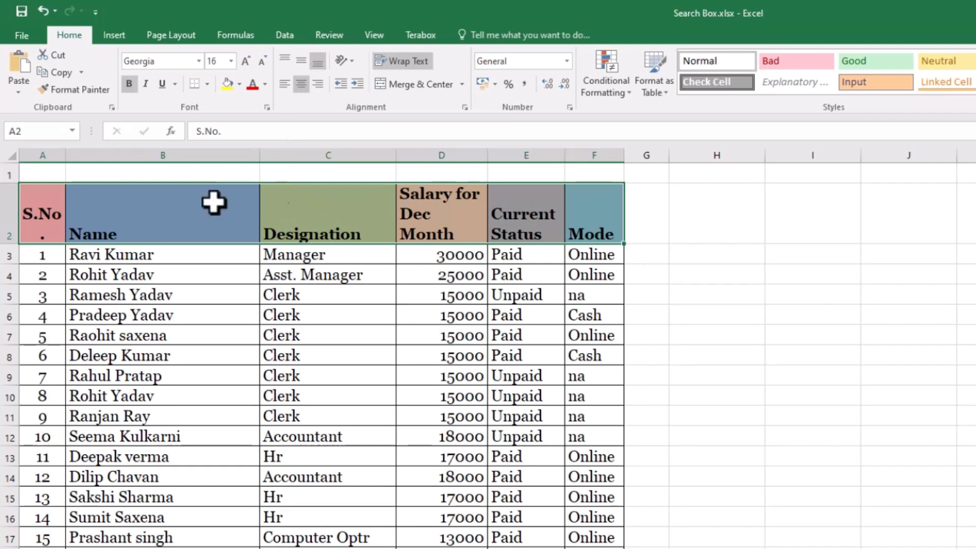
- Center the header row 2 horizontally and vertically, and widen the S.No. column so its header fits on one line
{"action": "left_click", "coordinate": [8, 208]}
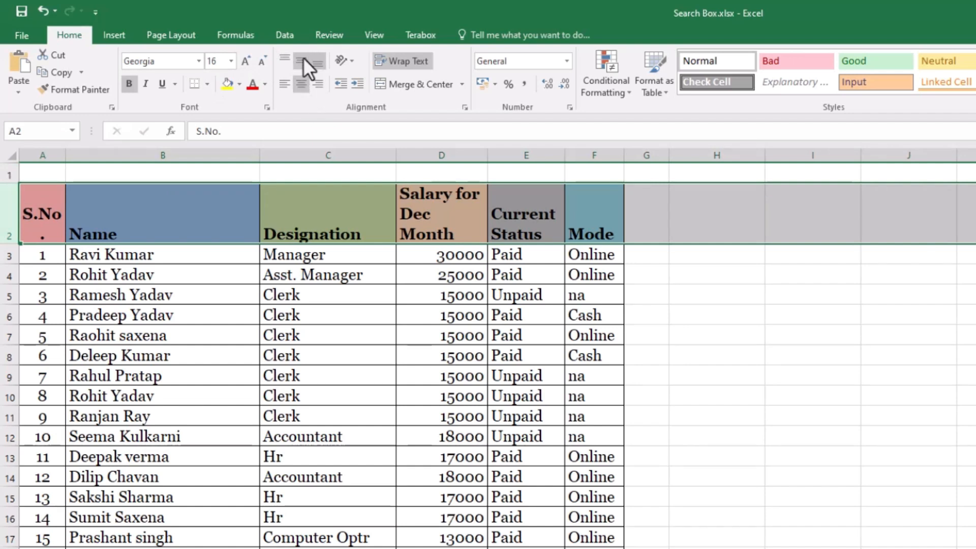
{"action": "left_click", "coordinate": [305, 83]}
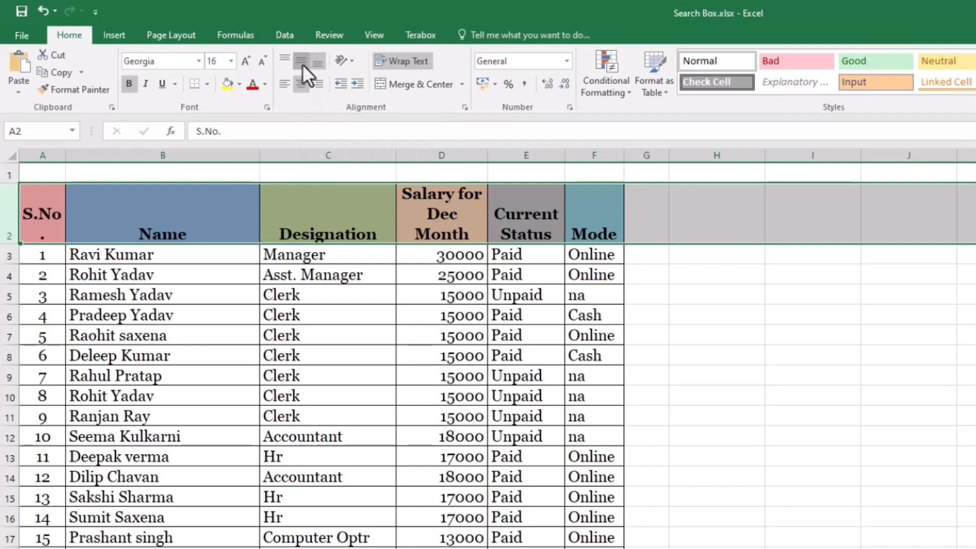
{"action": "left_click", "coordinate": [303, 64]}
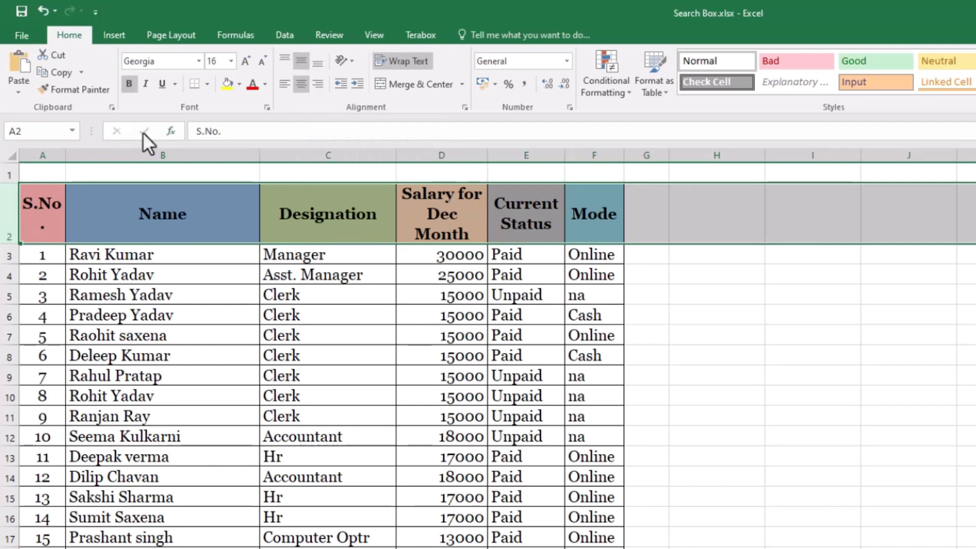
{"action": "left_click_drag", "start_coordinate": [66, 155], "coordinate": [76, 159]}
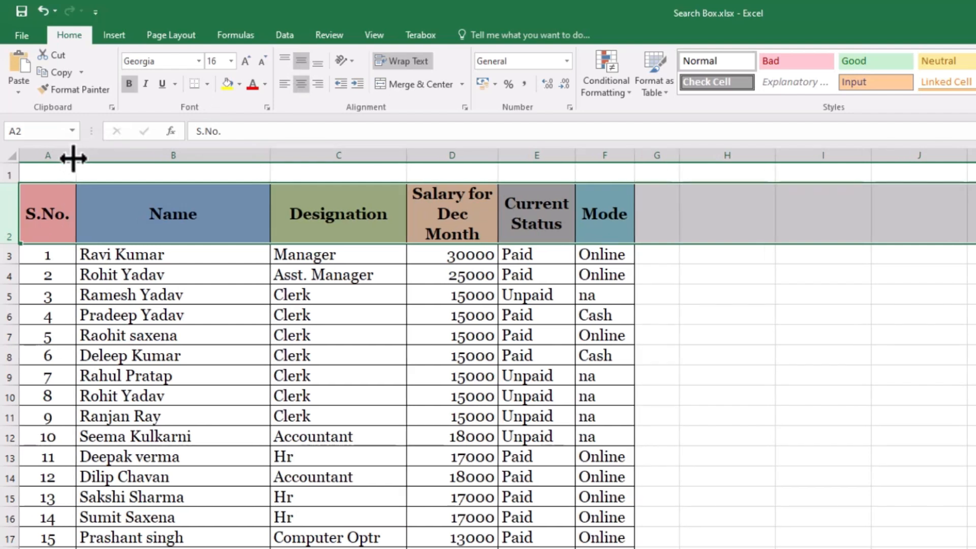
- Undo the column widening, both centering changes and the text wrapping of the header row
{"action": "key", "text": "ctrl+z"}
{"action": "key", "text": "ctrl+z"}
{"action": "key", "text": "ctrl+z"}
{"action": "key", "text": "ctrl+z"}
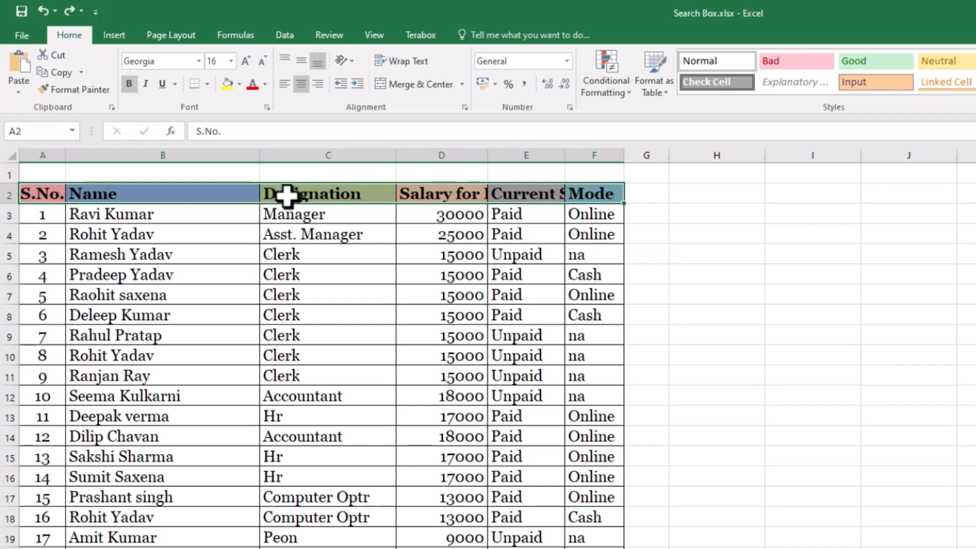
- Apply the Shrink to fit text control to the header cells A2:F2
{"action": "left_click", "coordinate": [461, 85]}
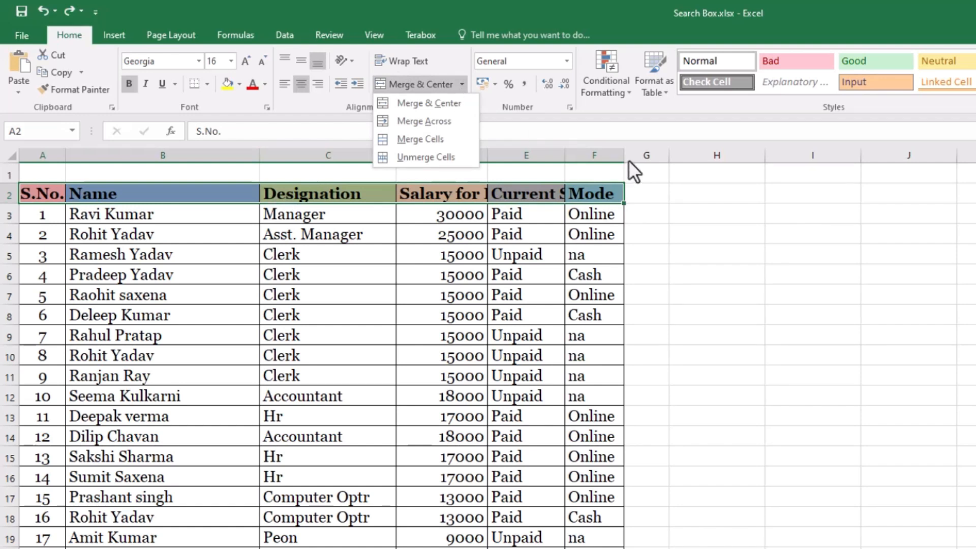
{"action": "left_click", "coordinate": [690, 176]}
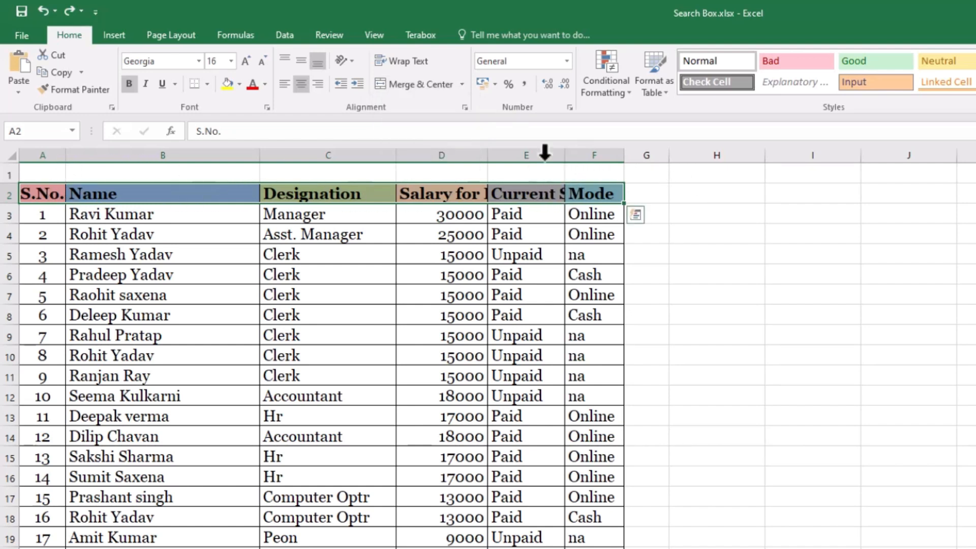
{"action": "left_click", "coordinate": [464, 108]}
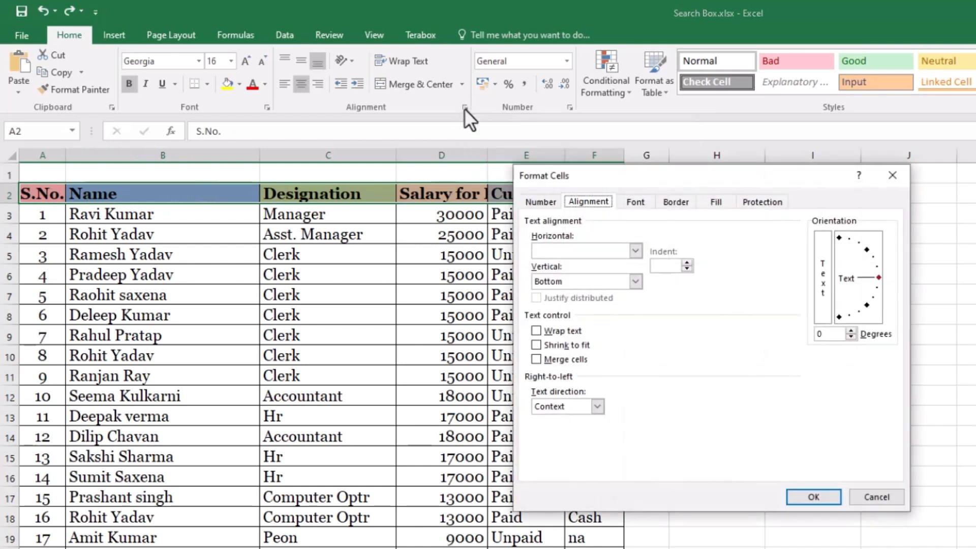
{"action": "left_click_drag", "start_coordinate": [636, 174], "coordinate": [920, 183]}
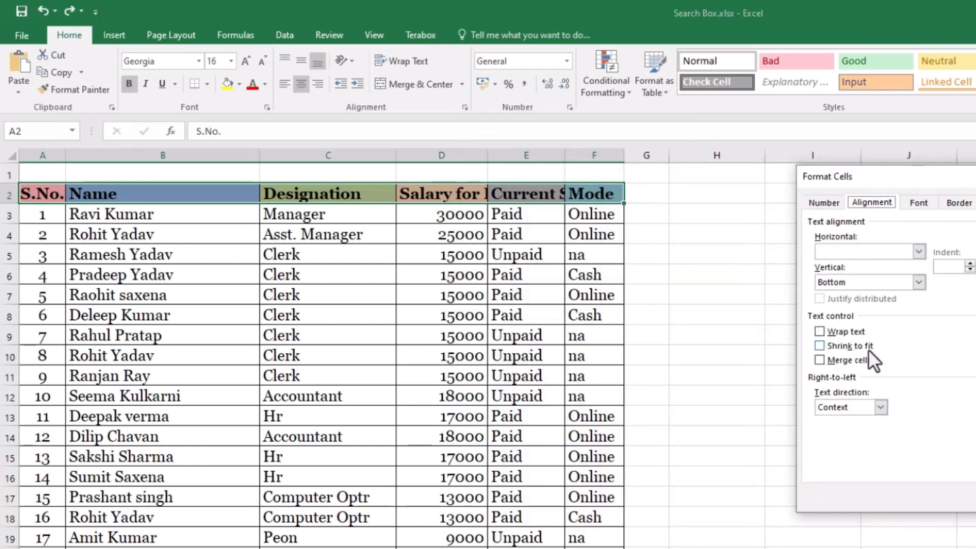
{"action": "left_click", "coordinate": [819, 346]}
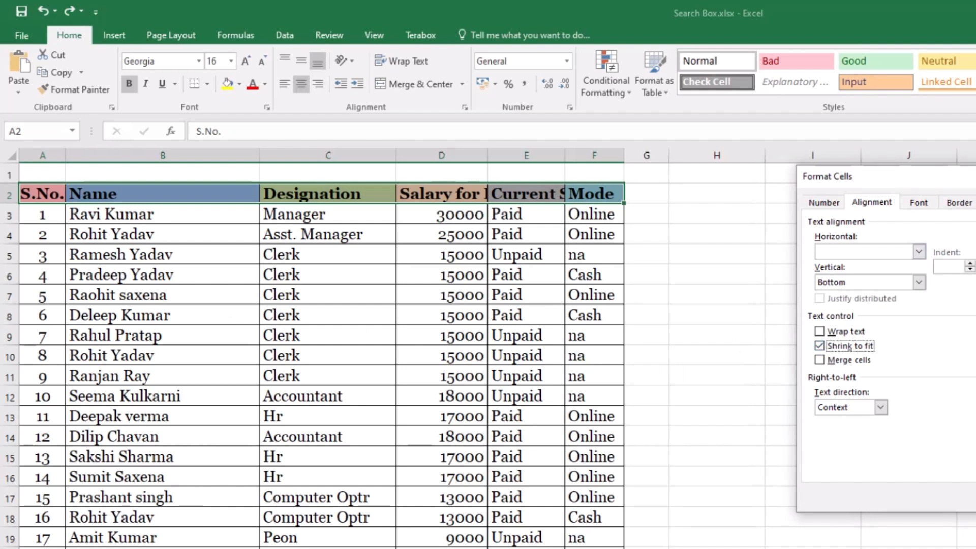
{"action": "key", "text": "Return"}
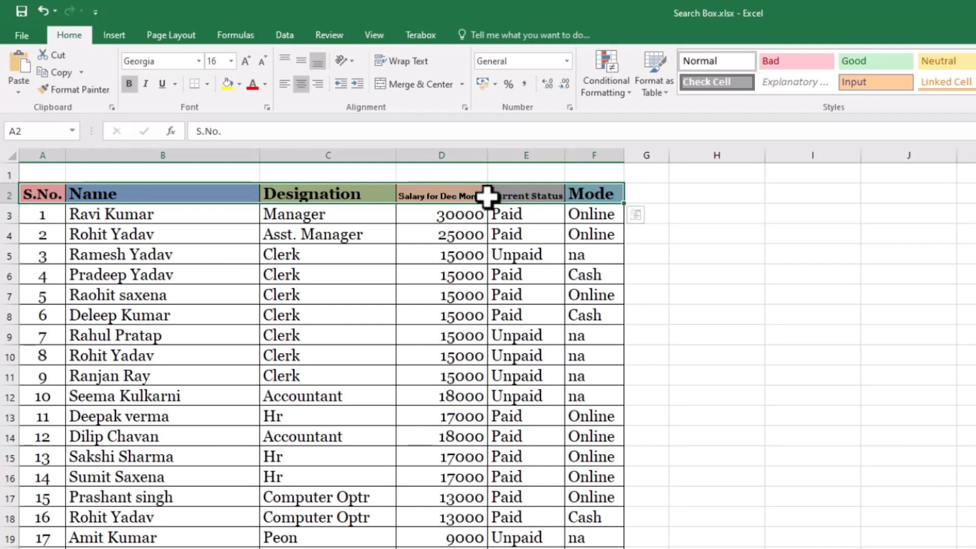
- Widen the Salary for Dec Month column slightly and select the header cells D2:E2
{"action": "mouse_move", "coordinate": [489, 155]}
{"action": "left_mouse_down"}
{"action": "mouse_move", "coordinate": [464, 154]}
{"action": "mouse_move", "coordinate": [635, 153]}
{"action": "mouse_move", "coordinate": [500, 153]}
{"action": "left_mouse_up"}
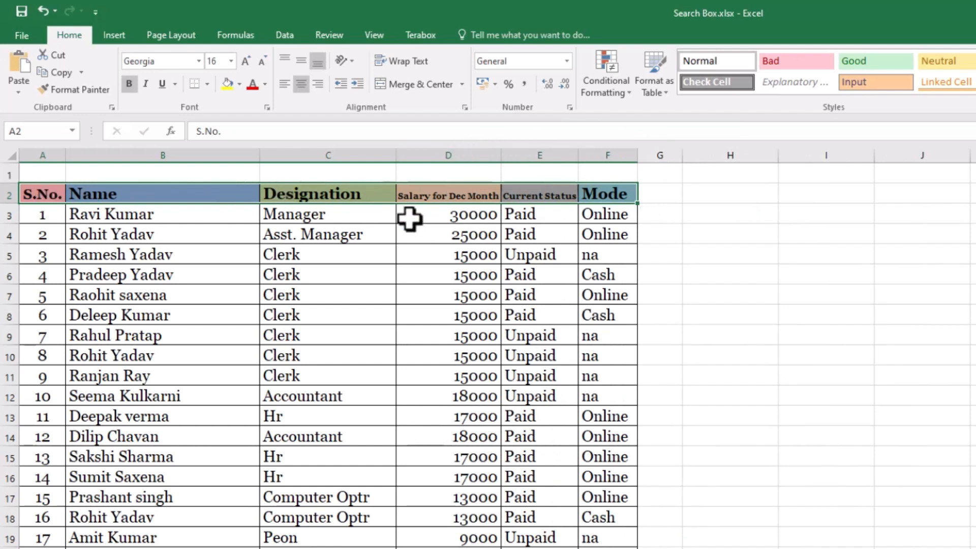
{"action": "left_click", "coordinate": [33, 192]}
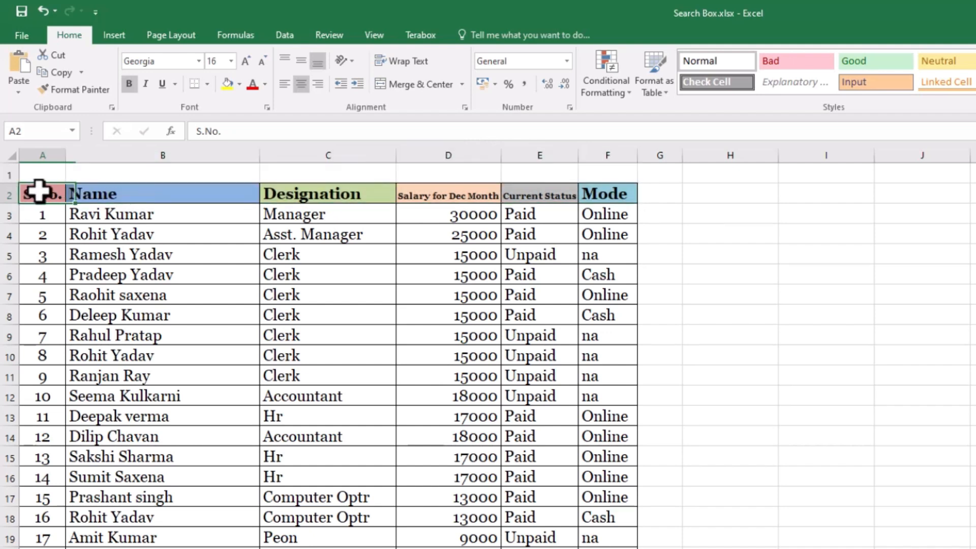
{"action": "left_click_drag", "start_coordinate": [55, 192], "coordinate": [538, 195]}
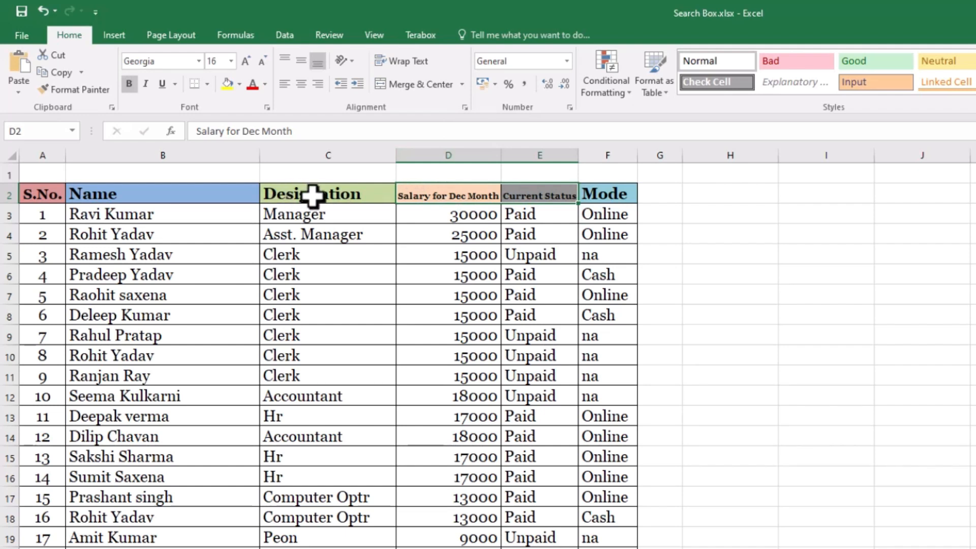
- Undo the column width changes and the Shrink to fit formatting on the header cells A2:F2
{"action": "key", "text": "ctrl+z"}
{"action": "key", "text": "ctrl+z"}
{"action": "key", "text": "ctrl+z"}
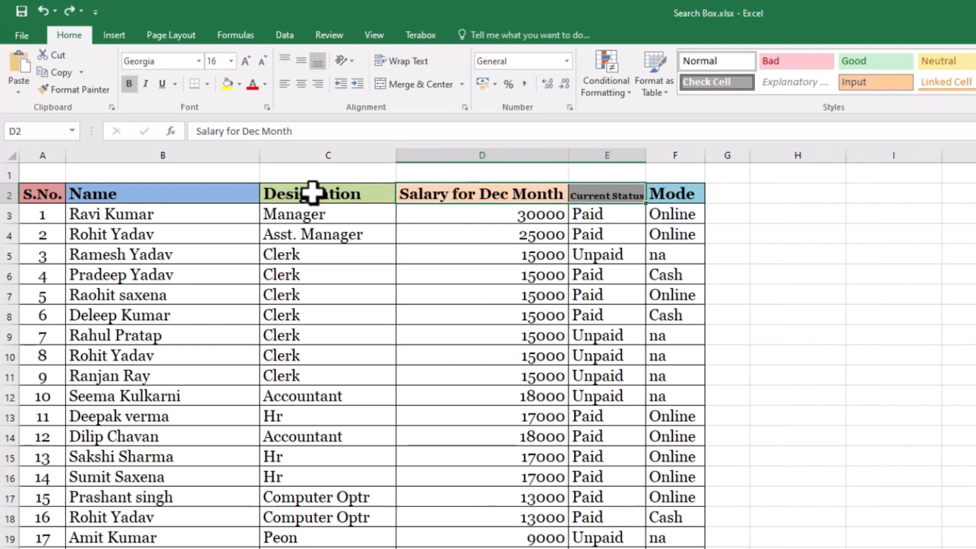
{"action": "key", "text": "ctrl+y"}
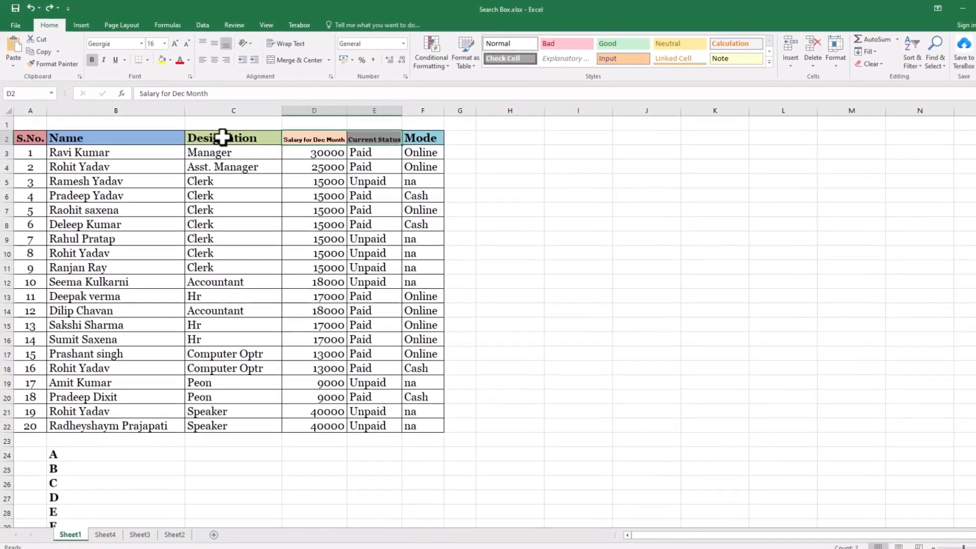
{"action": "key", "text": "ctrl+z"}
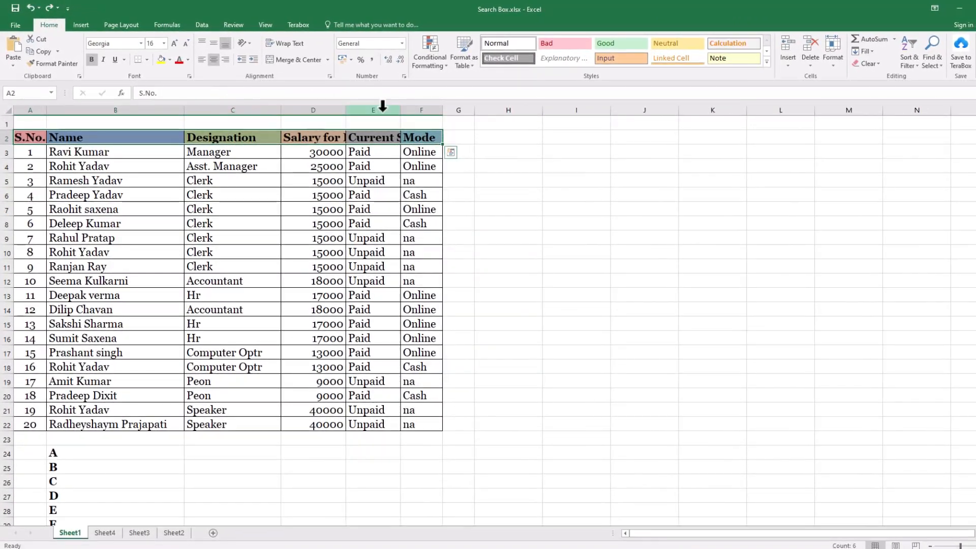
- Apply the Wrap text text control to the header cells A2:F2, and undo it
{"action": "left_click", "coordinate": [329, 77]}
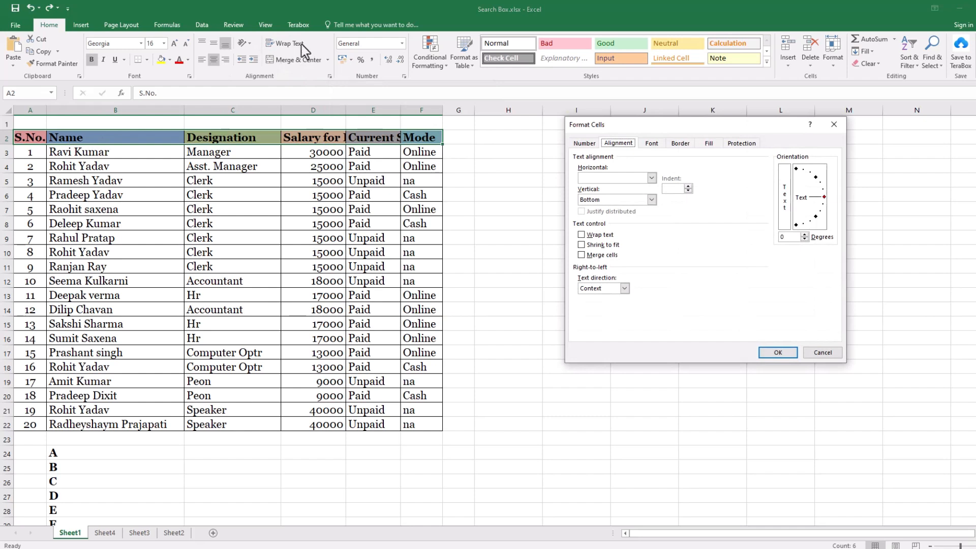
{"action": "left_click", "coordinate": [580, 235]}
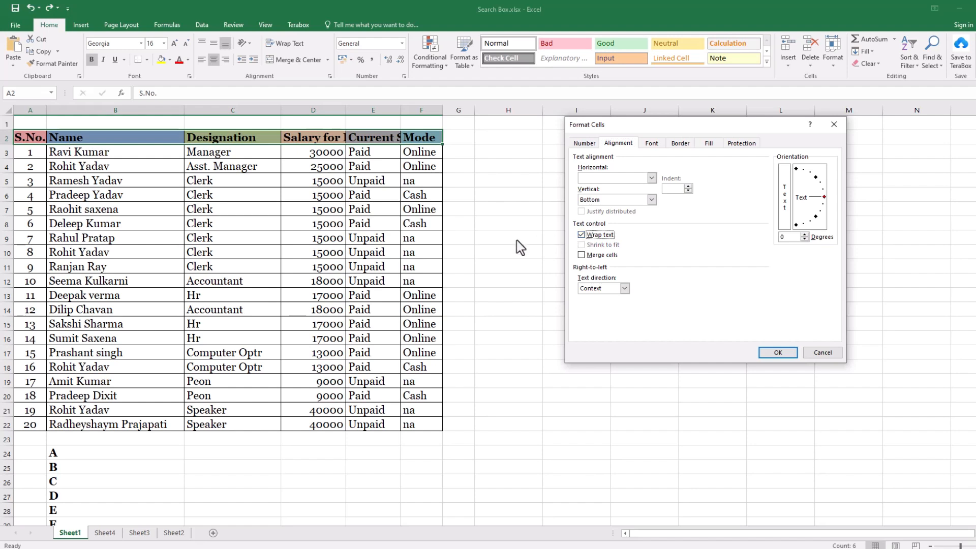
{"action": "left_click", "coordinate": [780, 352]}
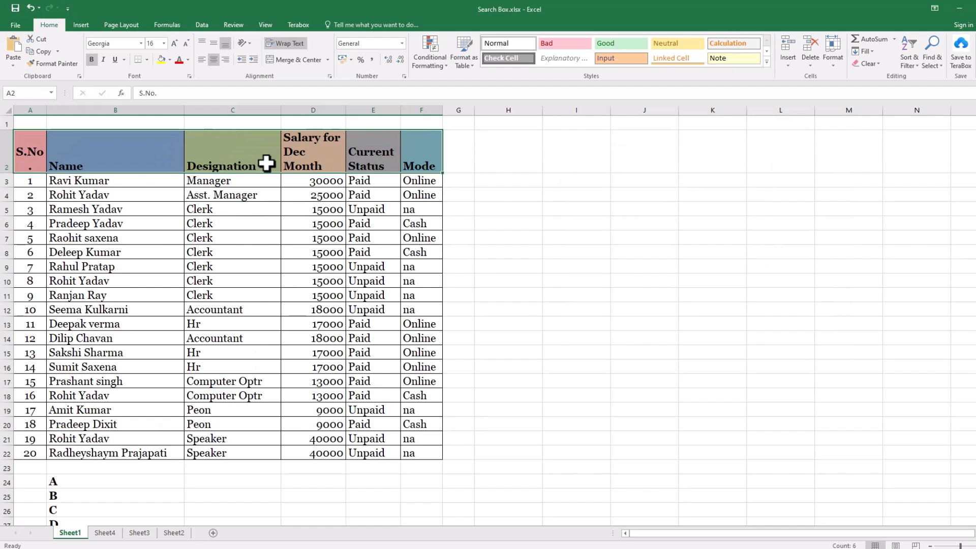
{"action": "key", "text": "ctrl+z"}
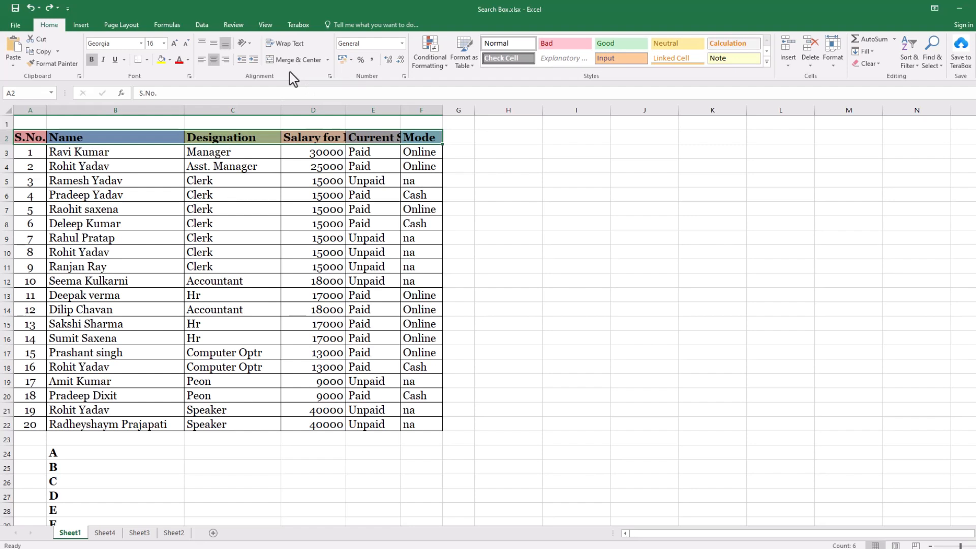
{"action": "left_click", "coordinate": [535, 218]}
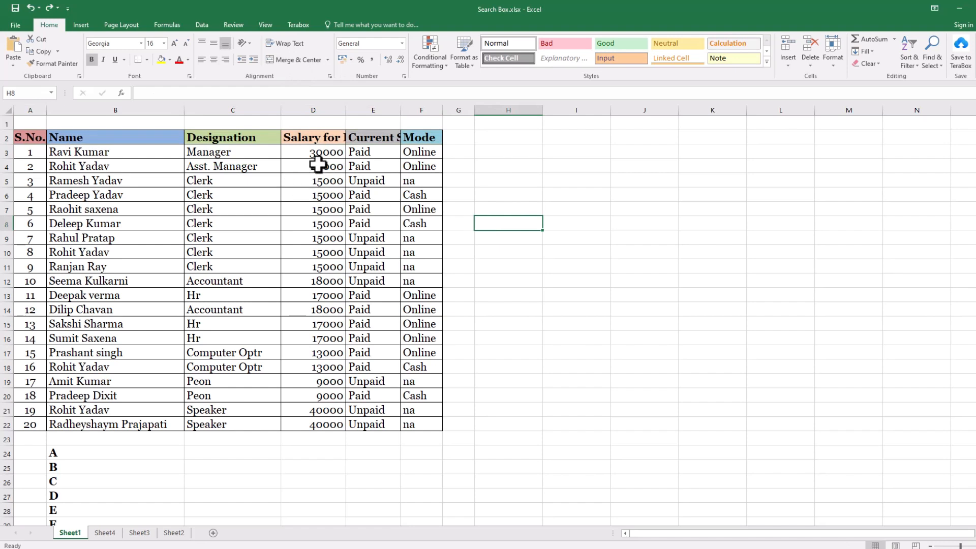
- Widen columns D, E and F of the salary table
{"action": "left_click", "coordinate": [351, 104]}
{"action": "left_click_drag", "start_coordinate": [346, 105], "coordinate": [580, 109]}
- Enter the title "Salary record" in cell C1 and increase the height of row 1
{"action": "left_click", "coordinate": [189, 123]}
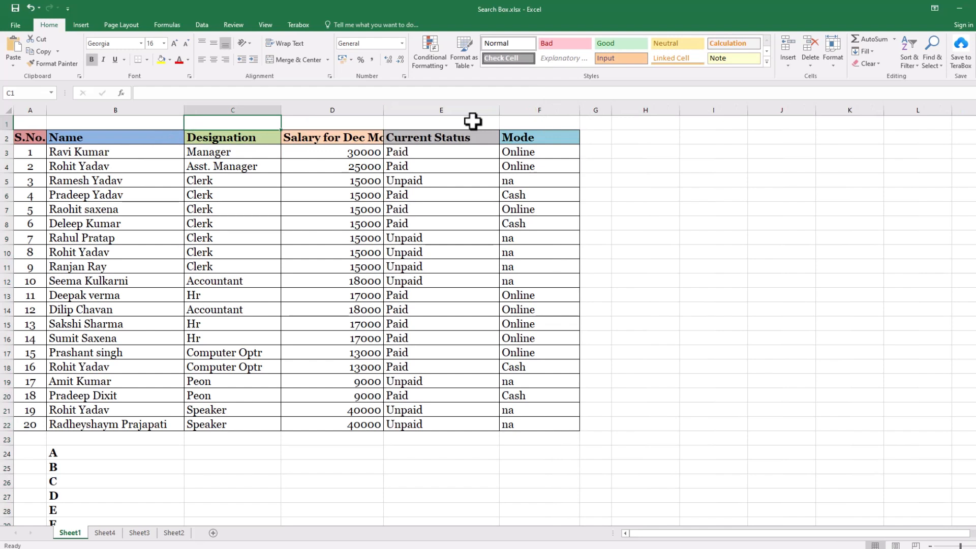
{"action": "type", "text": "Sa"}
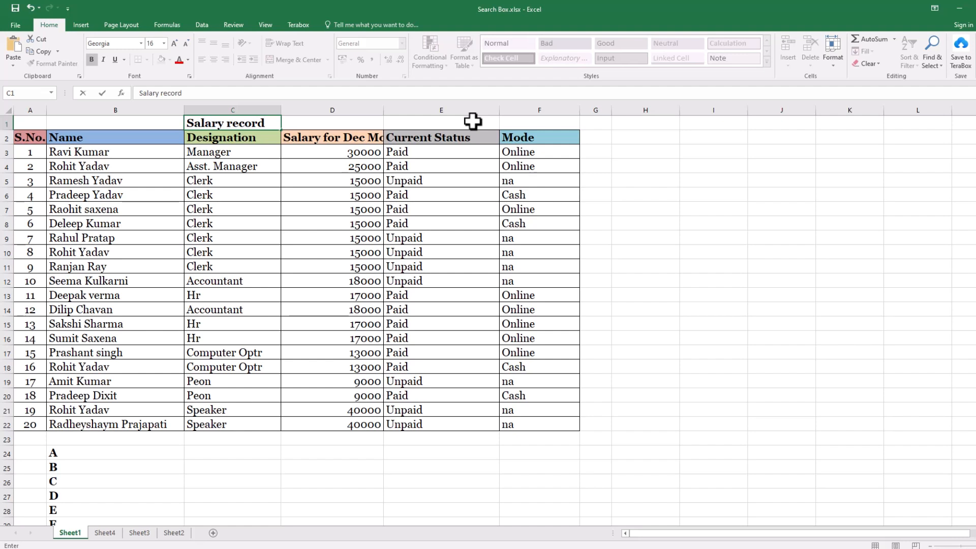
{"action": "type", "text": "lary record"}
{"action": "key", "text": "Return"}
{"action": "left_click_drag", "start_coordinate": [7, 130], "coordinate": [8, 142]}
- Center the Designation header in C2 horizontally and vertically, and middle-align the title in C1
{"action": "left_click", "coordinate": [214, 59]}
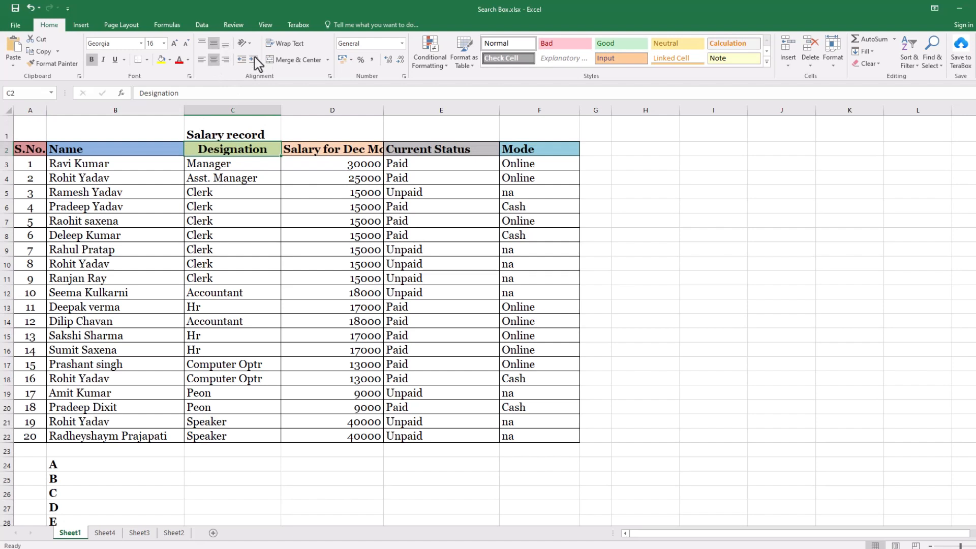
{"action": "left_click", "coordinate": [214, 43]}
{"action": "left_click", "coordinate": [214, 127]}
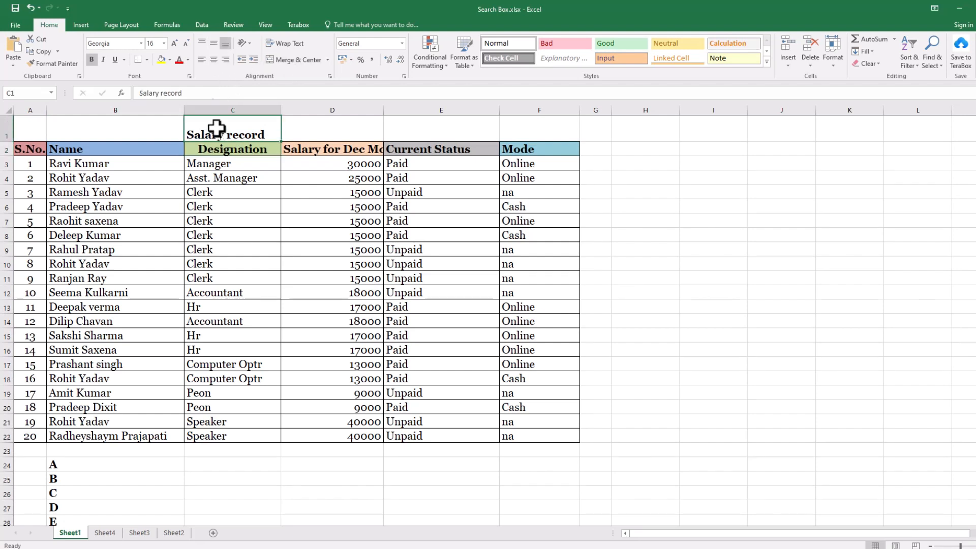
{"action": "left_click", "coordinate": [214, 42]}
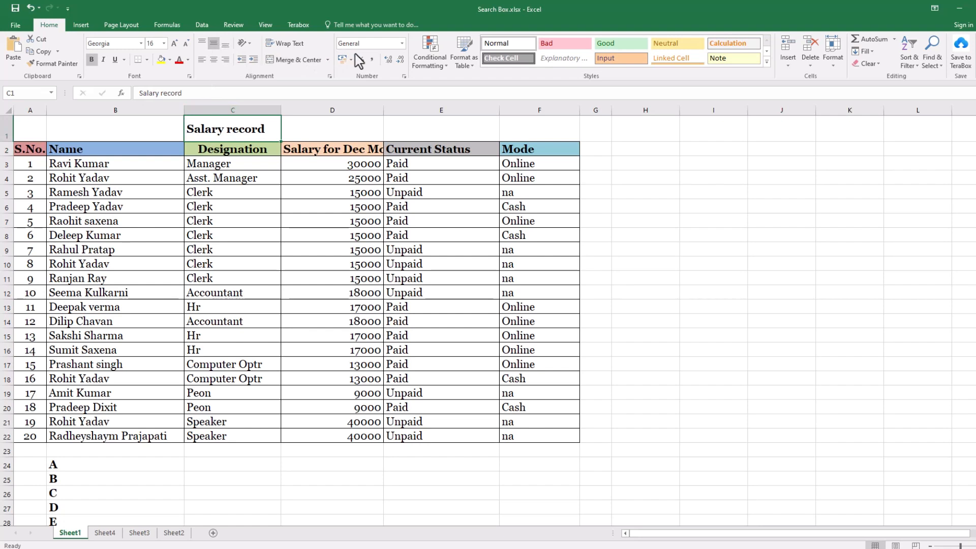
- Set the font size of the title in C1 to 22 and its font colour to red
{"action": "left_click", "coordinate": [173, 44]}
{"action": "left_click", "coordinate": [173, 44]}
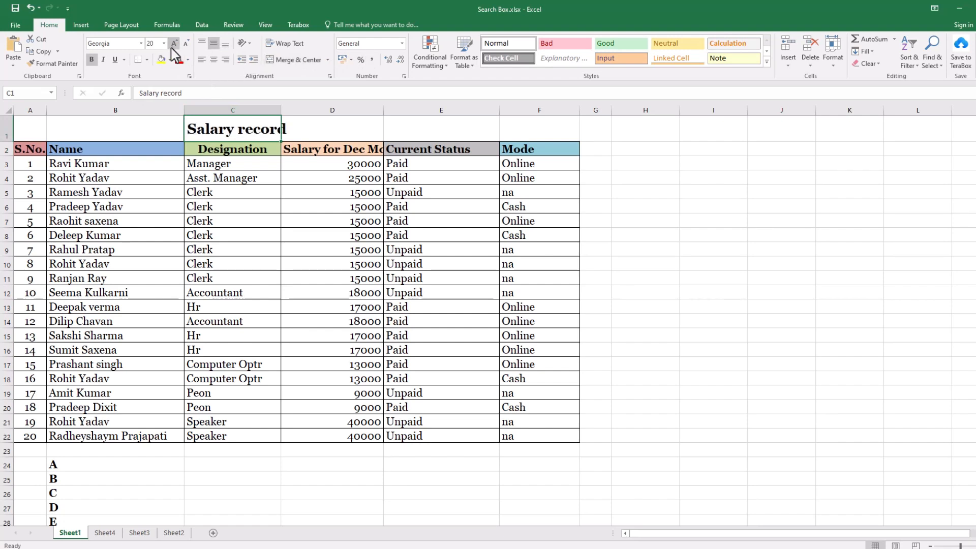
{"action": "left_click", "coordinate": [173, 44]}
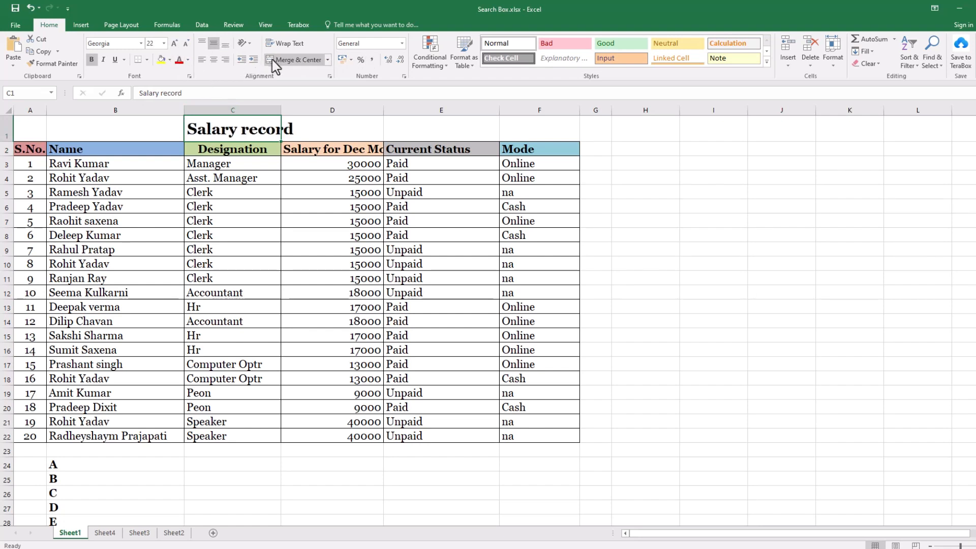
{"action": "left_click", "coordinate": [181, 59]}
{"action": "left_click", "coordinate": [678, 194]}
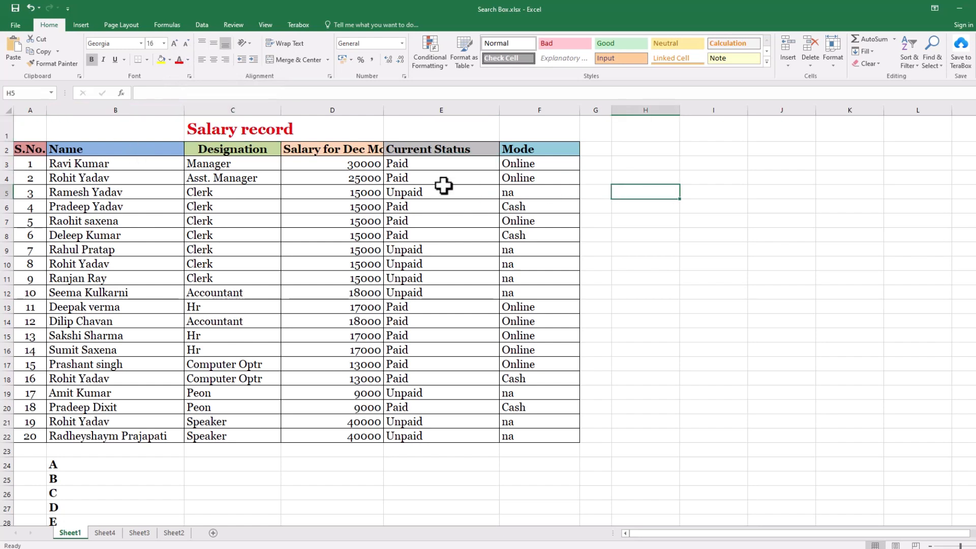
{"action": "left_click", "coordinate": [246, 130]}
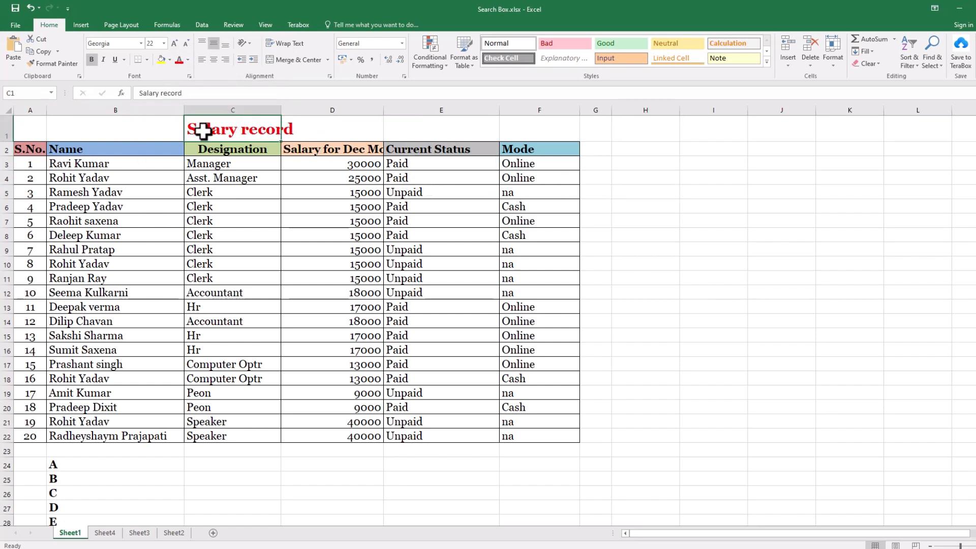
- Widen the Designation column slightly and adjust the width of the Salary for Dec Month column
{"action": "left_click_drag", "start_coordinate": [382, 109], "coordinate": [418, 106]}
{"action": "left_click_drag", "start_coordinate": [281, 110], "coordinate": [302, 110]}
{"action": "left_click", "coordinate": [435, 107]}
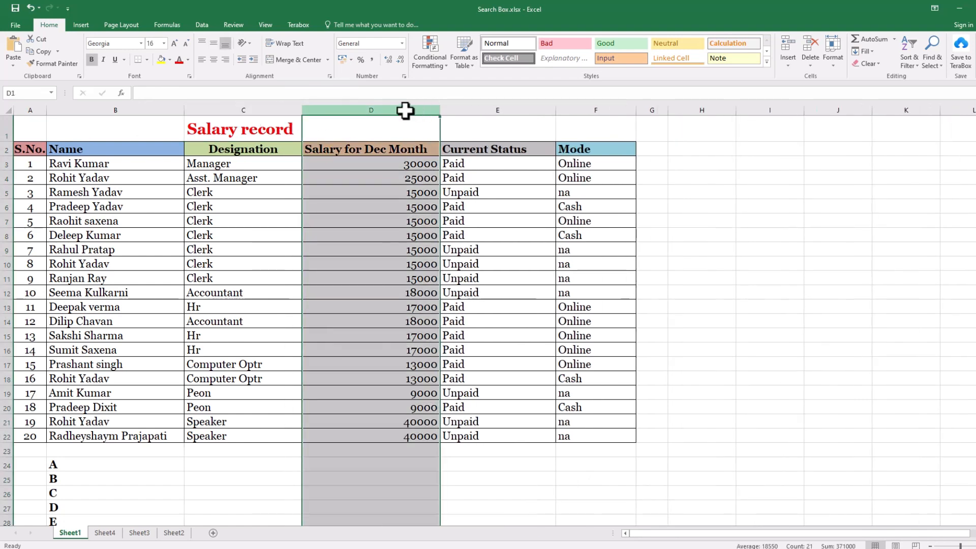
{"action": "left_click_drag", "start_coordinate": [439, 109], "coordinate": [406, 109]}
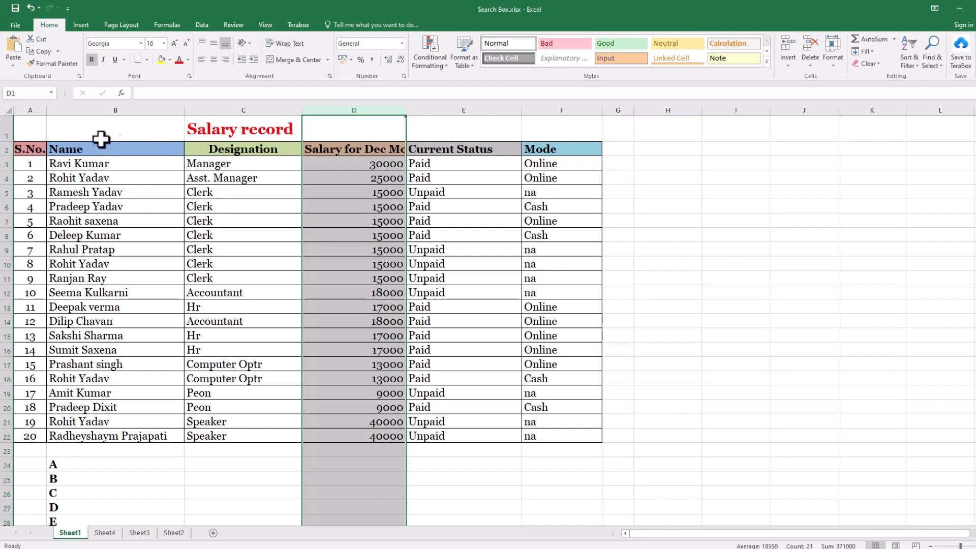
- Merge the cells A1:F1 with the Merge cells text control and center the title horizontally
{"action": "left_click_drag", "start_coordinate": [29, 124], "coordinate": [554, 130]}
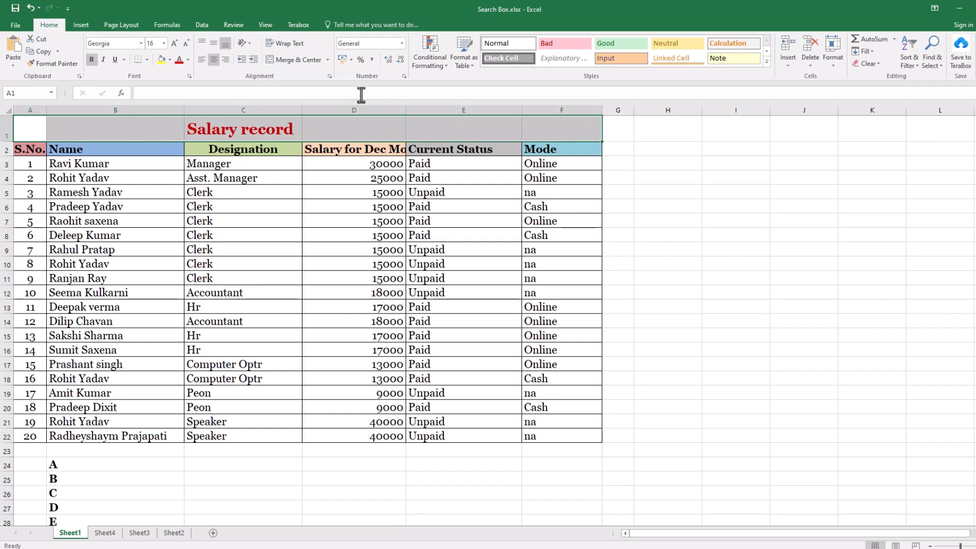
{"action": "left_click", "coordinate": [330, 76]}
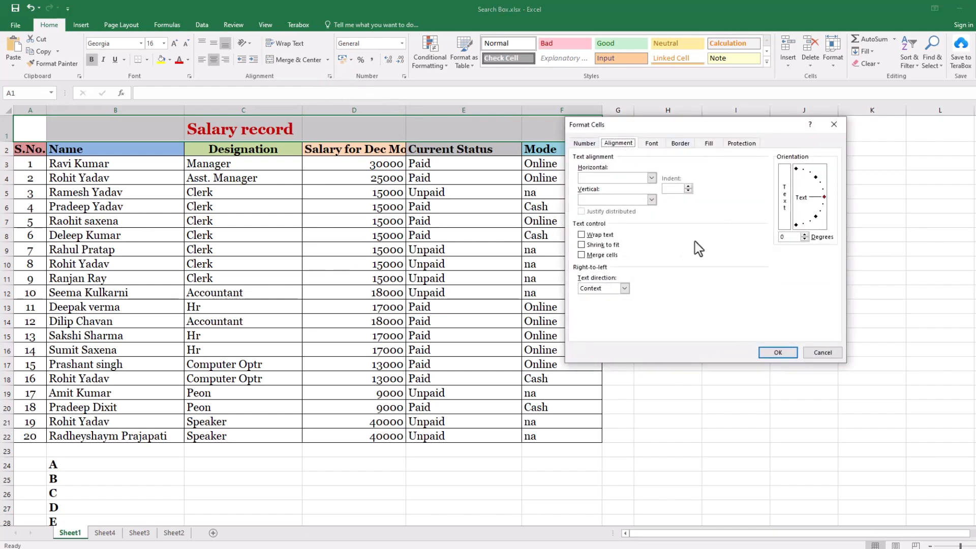
{"action": "left_click", "coordinate": [582, 255]}
{"action": "left_click", "coordinate": [784, 353]}
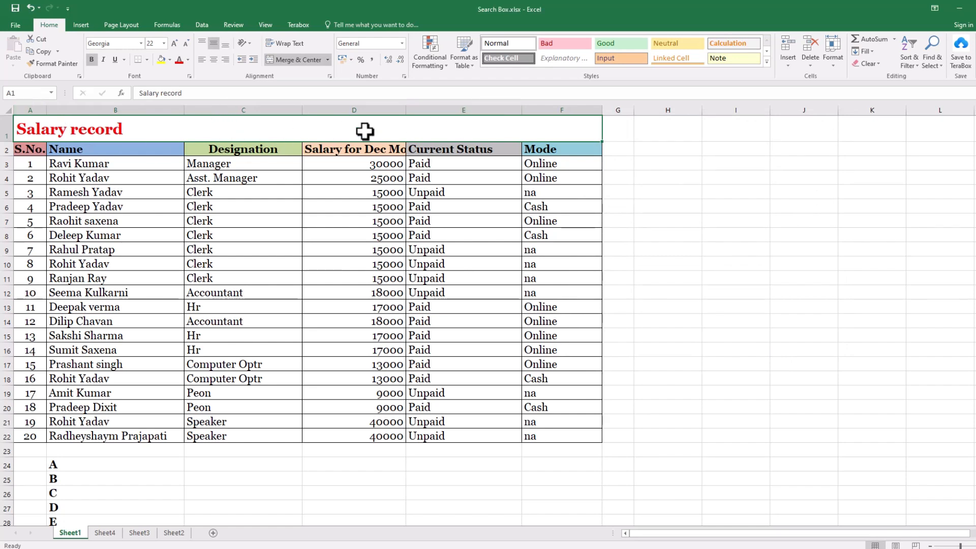
{"action": "left_click", "coordinate": [214, 60]}
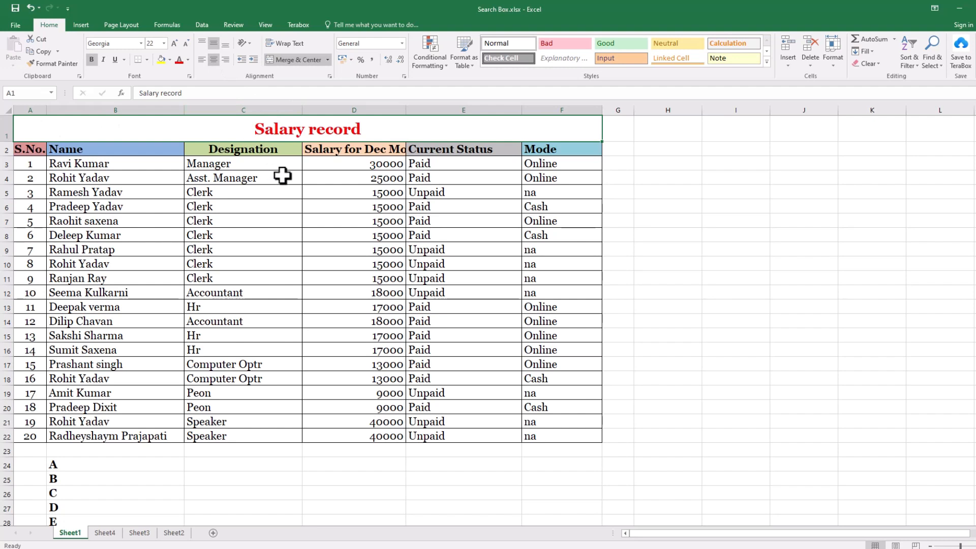
- Undo the centering and the merging of the title cells A1:F1
{"action": "key", "text": "ctrl+z"}
{"action": "key", "text": "ctrl+z"}
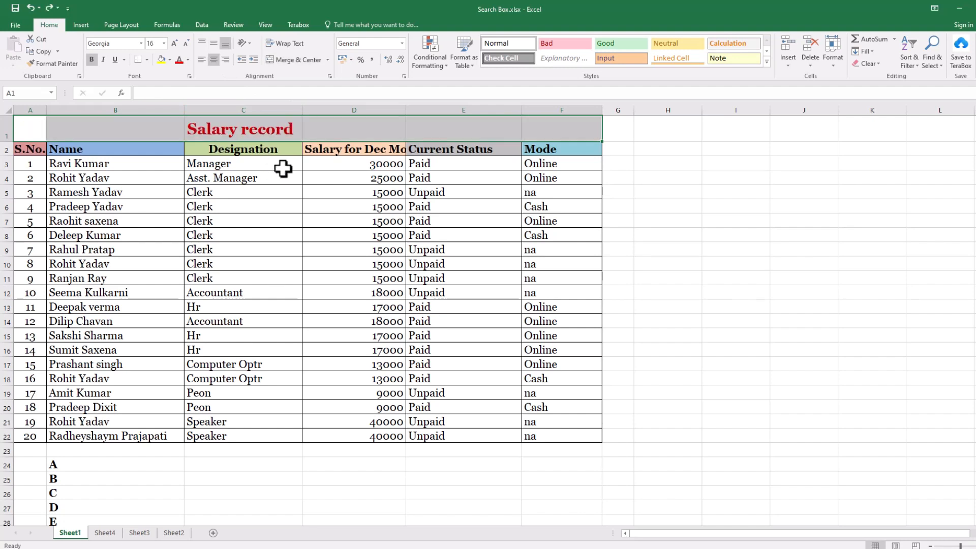
- Apply Merge & Center to the title cells A1:F1
{"action": "left_click", "coordinate": [284, 61]}
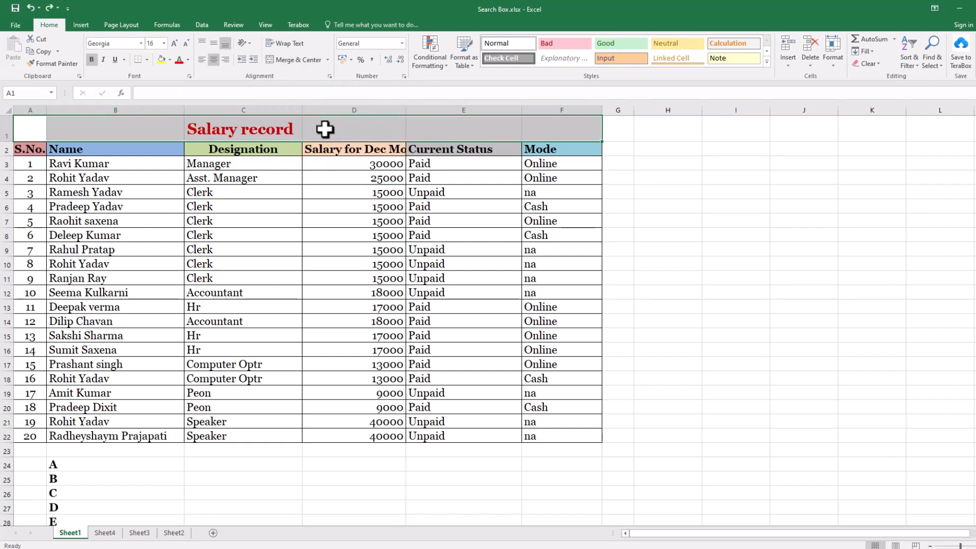
{"action": "left_click", "coordinate": [294, 61]}
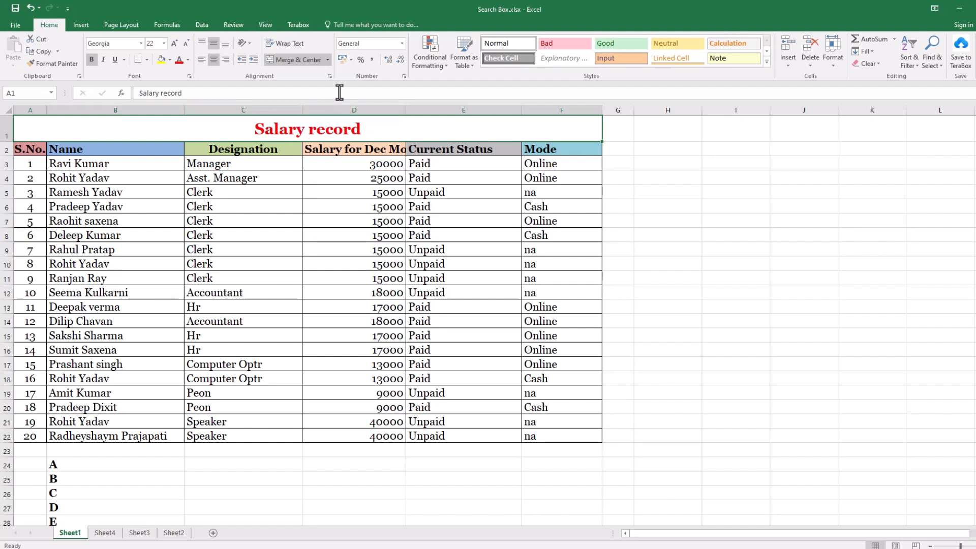
{"action": "left_click", "coordinate": [328, 60]}
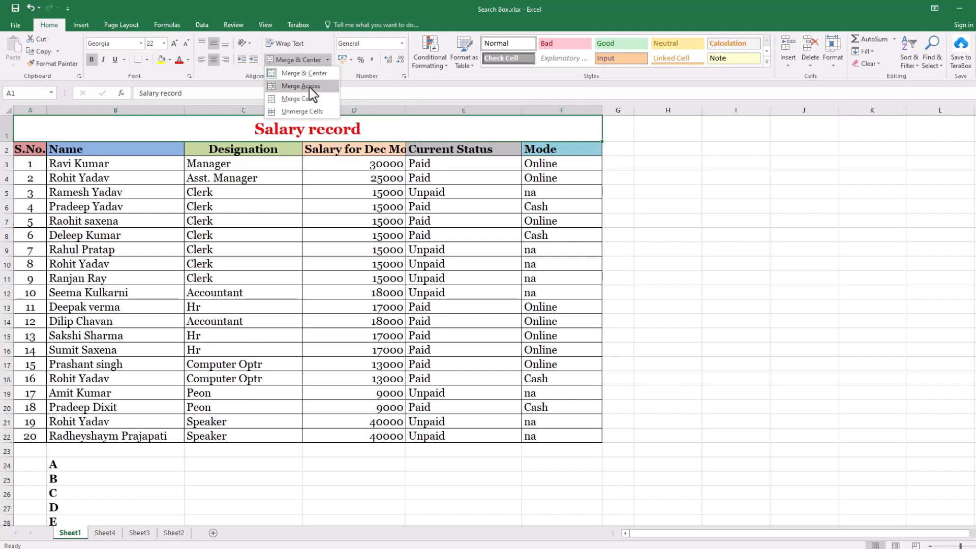
{"action": "left_click", "coordinate": [746, 242]}
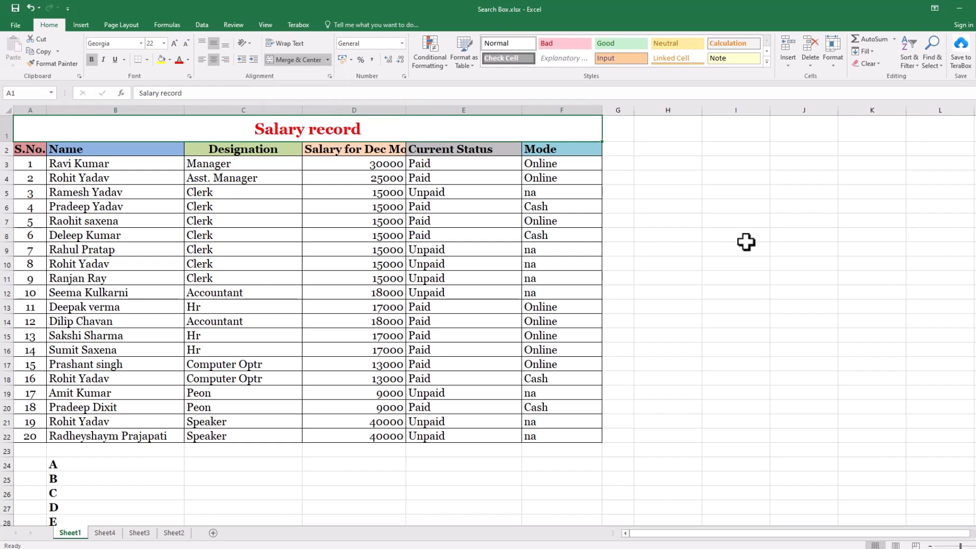
{"action": "scroll", "coordinate": [482, 378], "scroll_direction": "down", "scroll_amount": 3}
{"action": "scroll", "coordinate": [482, 378], "scroll_direction": "down", "scroll_amount": 2}
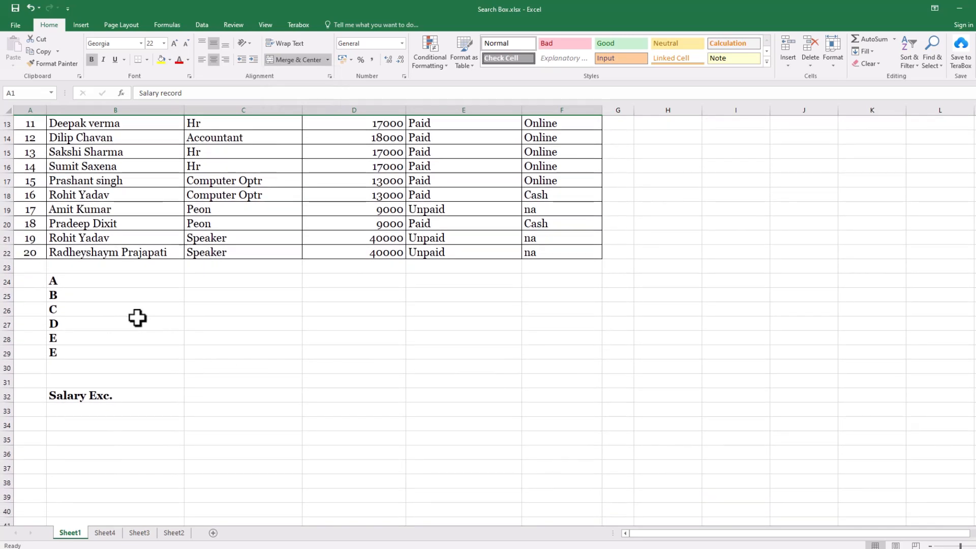
{"action": "left_click_drag", "start_coordinate": [84, 278], "coordinate": [444, 357]}
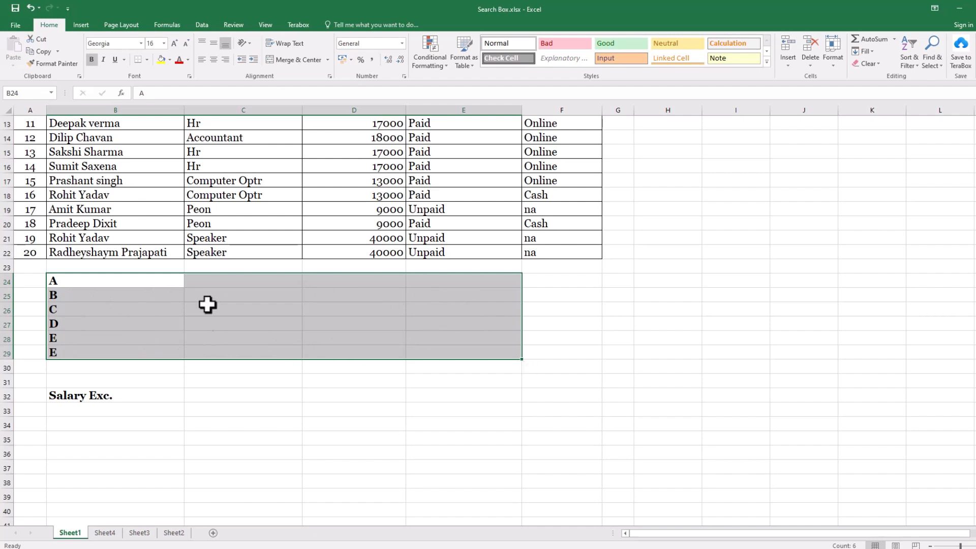
{"action": "left_click", "coordinate": [328, 60]}
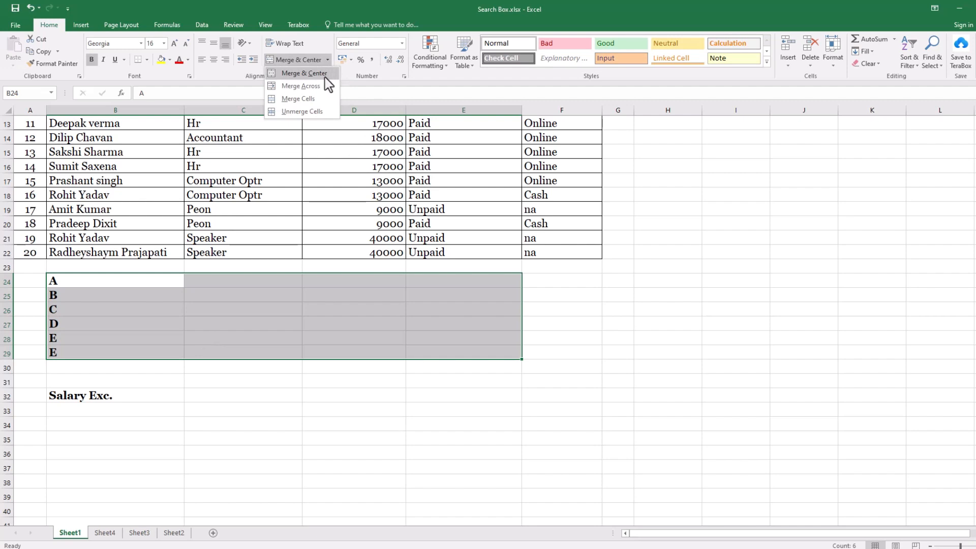
{"action": "left_click", "coordinate": [92, 285]}
{"action": "left_click_drag", "start_coordinate": [90, 276], "coordinate": [424, 355]}
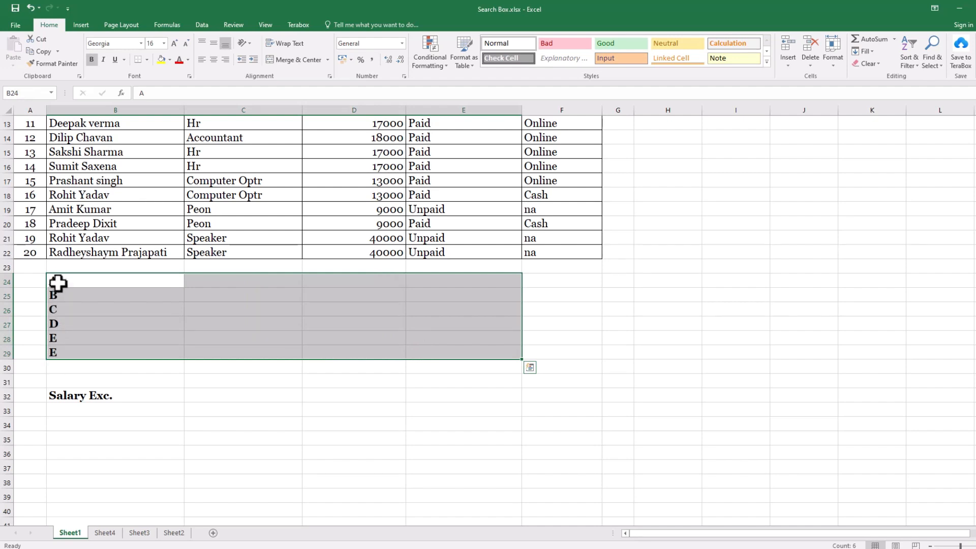
- Right-align the letters in cells B24:B29 below the table
{"action": "left_click_drag", "start_coordinate": [75, 285], "coordinate": [76, 351]}
{"action": "left_click", "coordinate": [225, 60]}
{"action": "left_click_drag", "start_coordinate": [99, 278], "coordinate": [449, 349]}
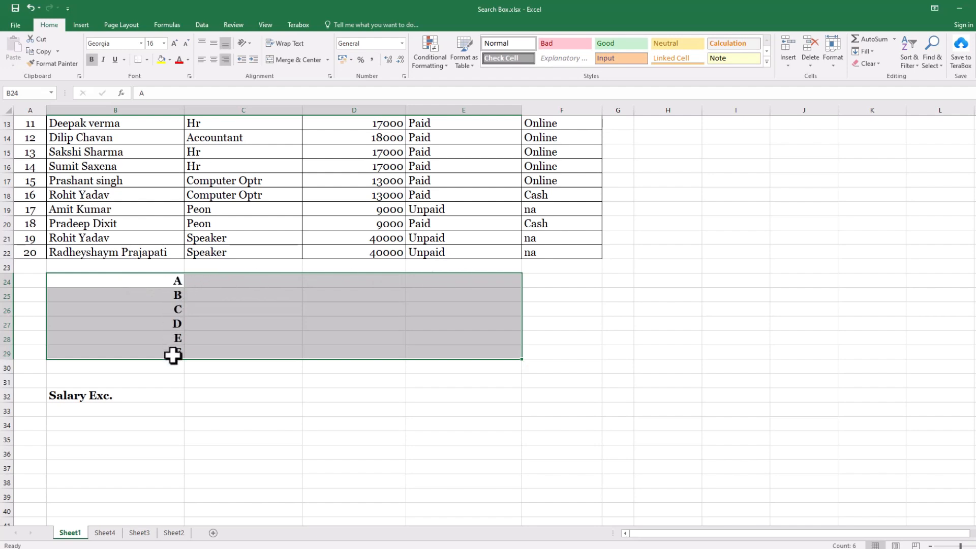
- Replace the letter in cell B29 with F
{"action": "left_click", "coordinate": [174, 356]}
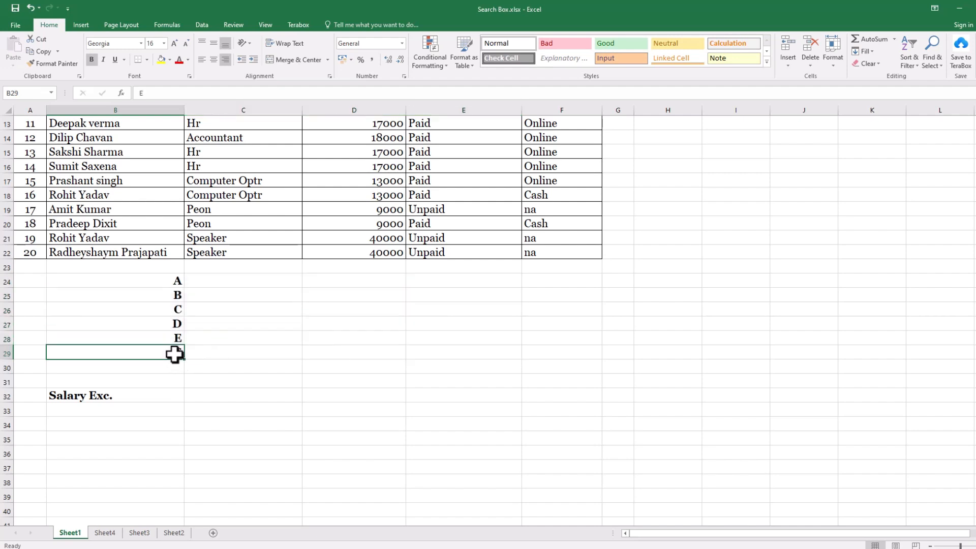
{"action": "type", "text": "F"}
{"action": "key", "text": "Return"}
- Apply Merge Across to cells B24:E29 containing the right-aligned letters
{"action": "left_click_drag", "start_coordinate": [130, 279], "coordinate": [472, 375]}
{"action": "left_click", "coordinate": [552, 376]}
{"action": "left_click_drag", "start_coordinate": [146, 279], "coordinate": [451, 352]}
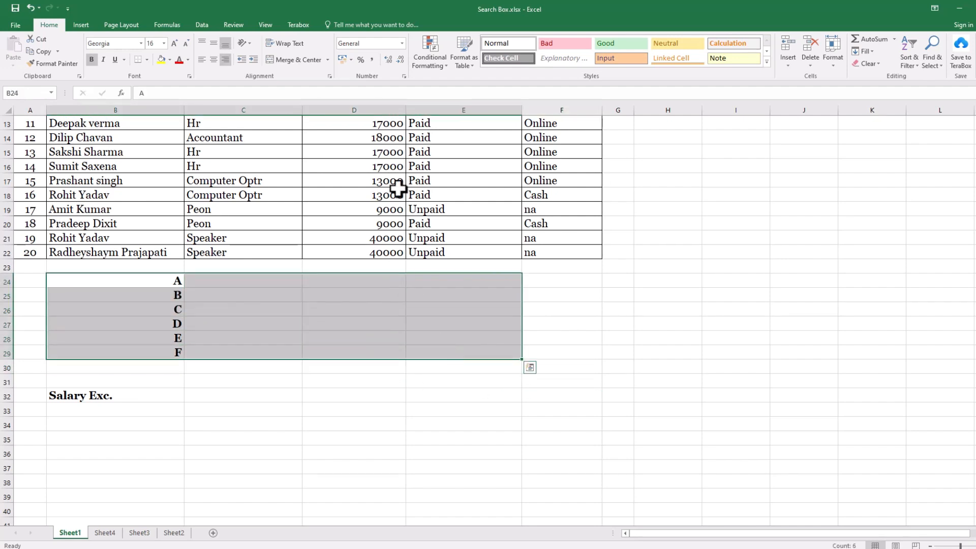
{"action": "left_click", "coordinate": [328, 59]}
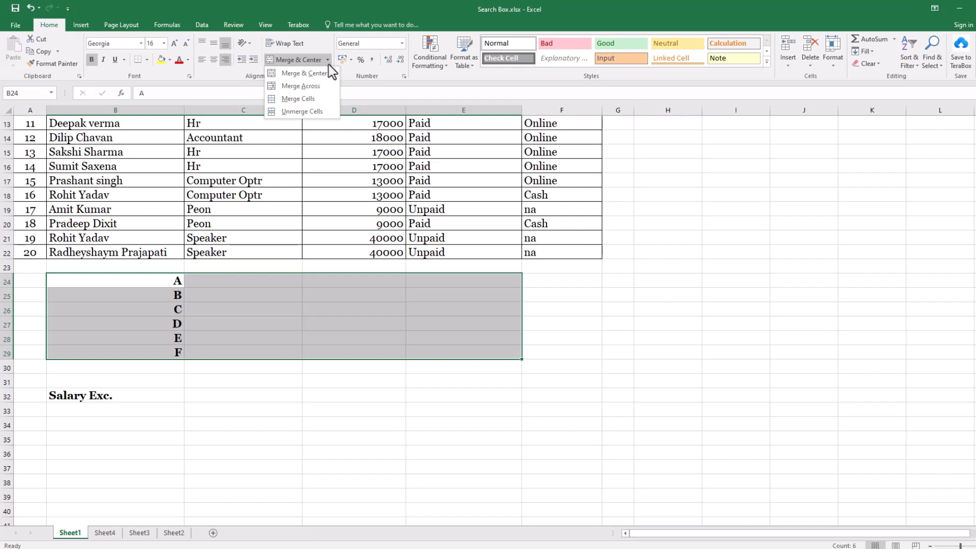
{"action": "left_click", "coordinate": [299, 86]}
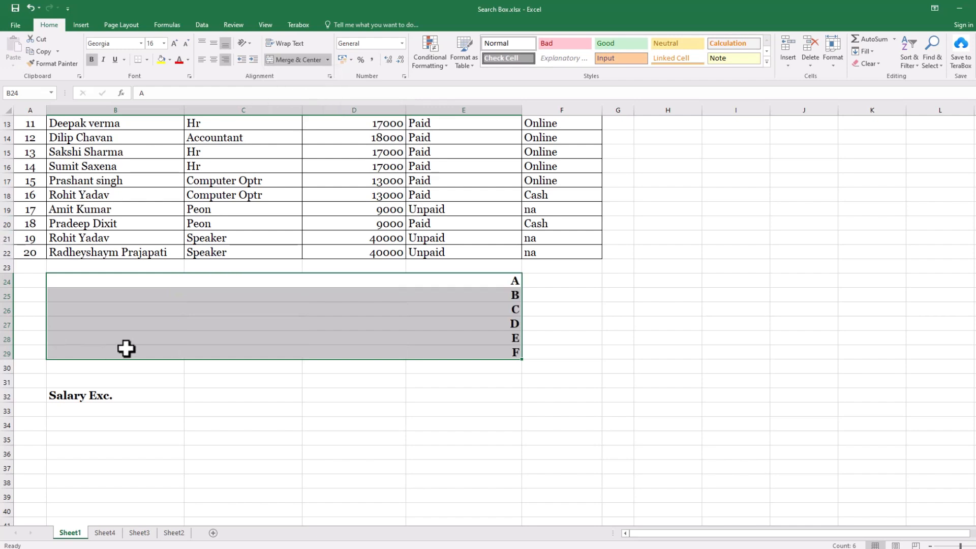
- Examine the extent of each merged row from row 24 to row 29
{"action": "left_click", "coordinate": [117, 285]}
{"action": "left_click_drag", "start_coordinate": [206, 285], "coordinate": [357, 289]}
{"action": "left_click", "coordinate": [299, 294]}
{"action": "left_click", "coordinate": [141, 280]}
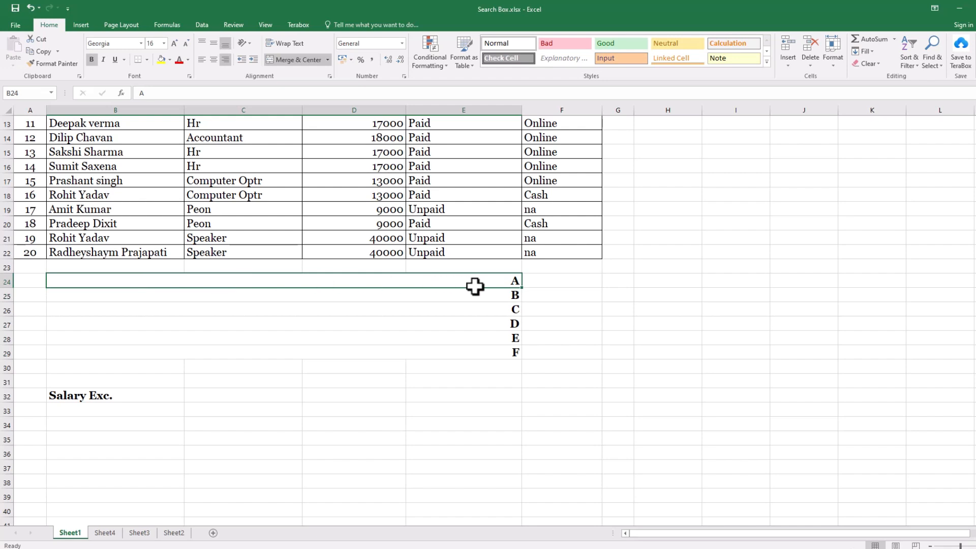
{"action": "left_click", "coordinate": [392, 294]}
{"action": "left_click", "coordinate": [374, 309]}
{"action": "left_click", "coordinate": [368, 323]}
{"action": "left_click", "coordinate": [364, 338]}
{"action": "left_click", "coordinate": [359, 352]}
- Undo the Merge Across on B24:E29 and left-align the letters in cells B24:B29
{"action": "left_click", "coordinate": [142, 280]}
{"action": "key", "text": "ctrl+z"}
{"action": "left_click_drag", "start_coordinate": [145, 276], "coordinate": [135, 349]}
{"action": "left_click", "coordinate": [201, 59]}
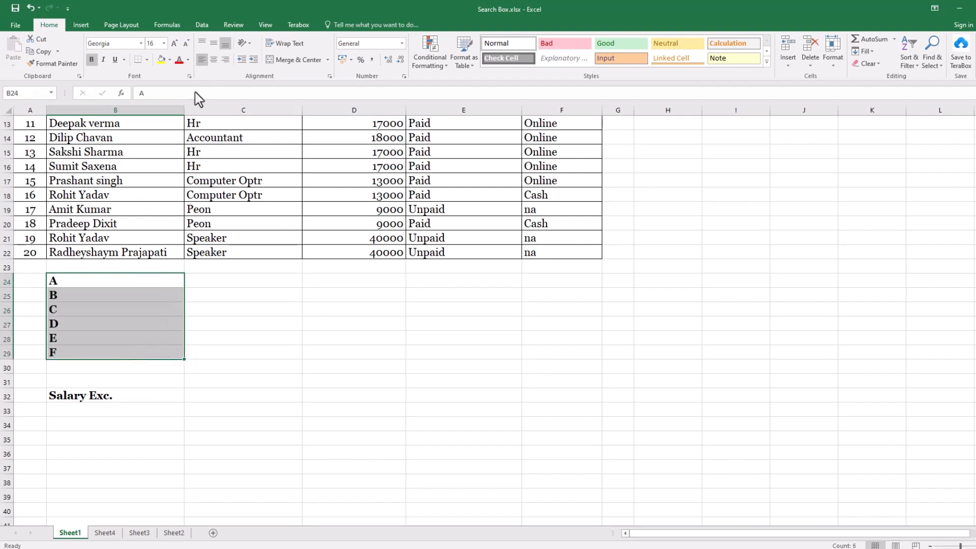
- Try to apply Merge & Center to cells B24:D29 and cancel the merge
{"action": "left_click", "coordinate": [253, 322]}
{"action": "left_click_drag", "start_coordinate": [89, 283], "coordinate": [327, 349]}
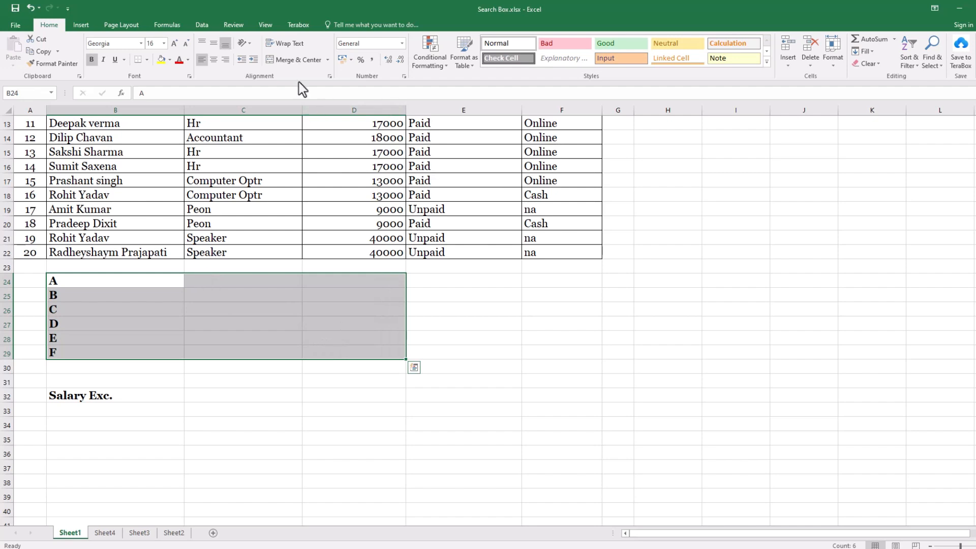
{"action": "left_click", "coordinate": [290, 60]}
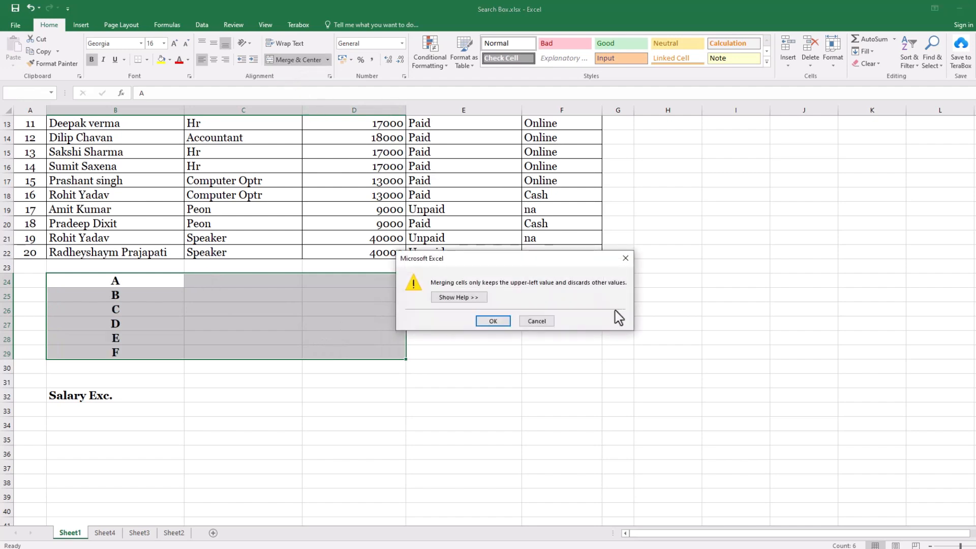
{"action": "left_click", "coordinate": [536, 321]}
- Undo the centering, the left alignment and the last letter change in cells B24:B29
{"action": "key", "text": "ctrl+z"}
{"action": "key", "text": "ctrl+z"}
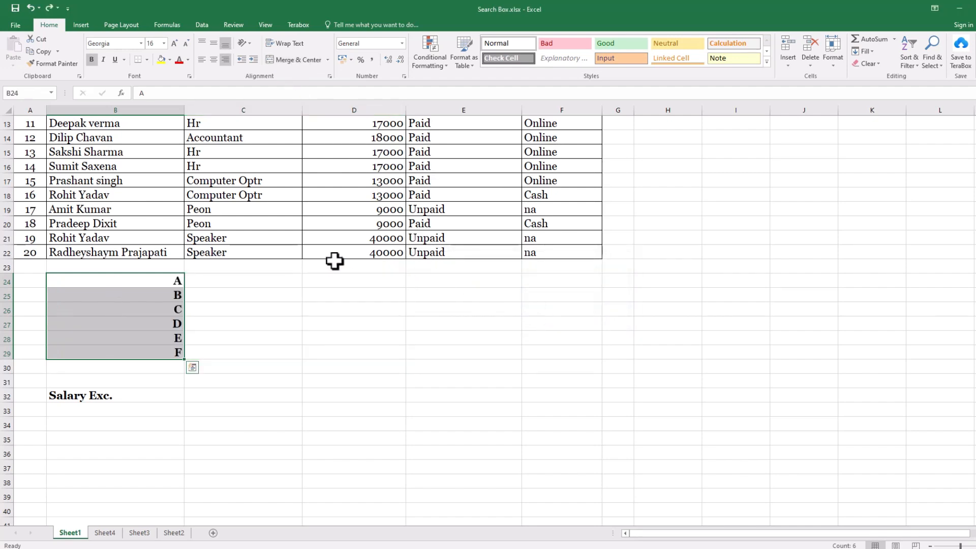
{"action": "key", "text": "ctrl+z"}
- Left-align the letters in cells B24:B29 and apply Merge Across to B24:D29
{"action": "left_click_drag", "start_coordinate": [173, 281], "coordinate": [167, 353]}
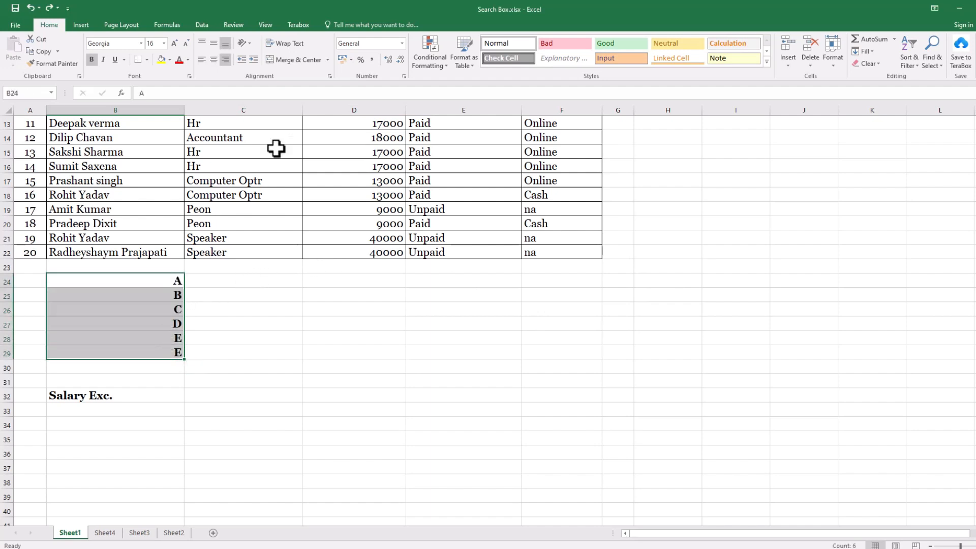
{"action": "left_click", "coordinate": [202, 59]}
{"action": "left_click_drag", "start_coordinate": [135, 281], "coordinate": [376, 367]}
{"action": "left_click", "coordinate": [222, 278]}
{"action": "left_click_drag", "start_coordinate": [180, 279], "coordinate": [367, 352]}
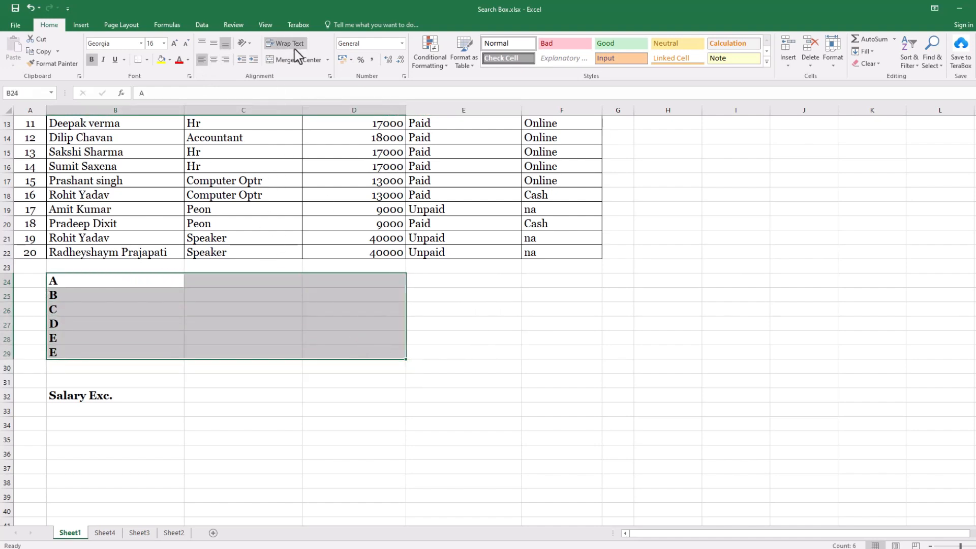
{"action": "left_click", "coordinate": [328, 59]}
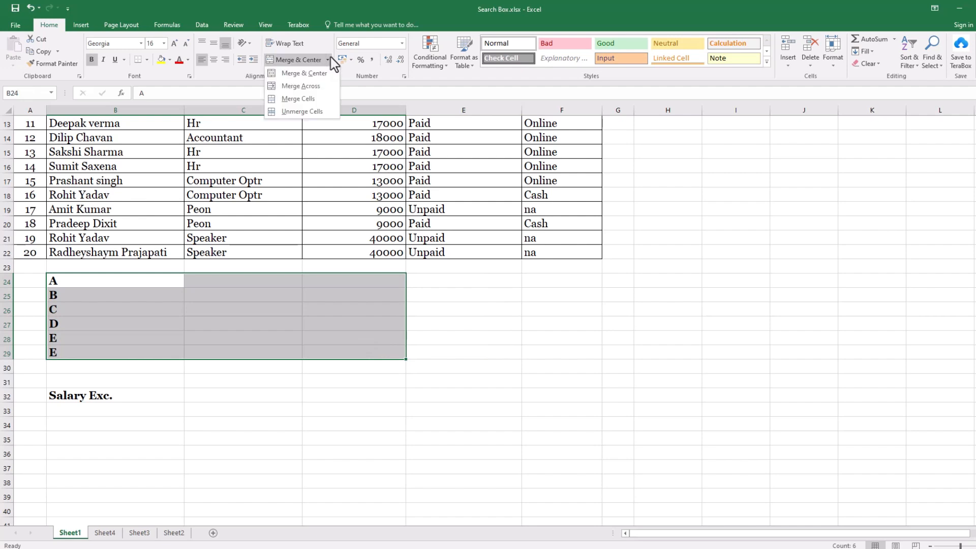
{"action": "left_click", "coordinate": [307, 87]}
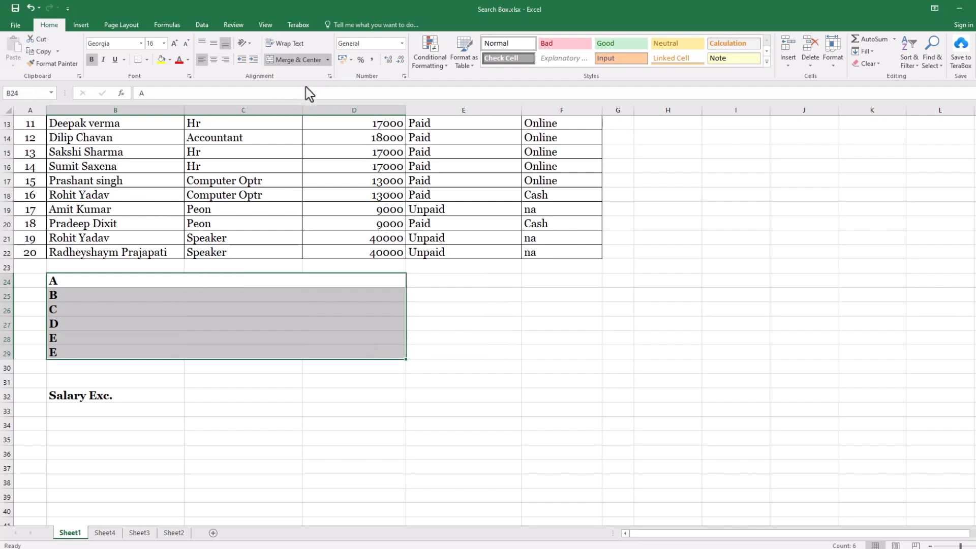
- Examine the individually merged rows of the letter block in columns B to D
{"action": "left_click", "coordinate": [333, 283]}
{"action": "left_click", "coordinate": [316, 299]}
{"action": "left_click", "coordinate": [315, 309]}
{"action": "left_click", "coordinate": [315, 337]}
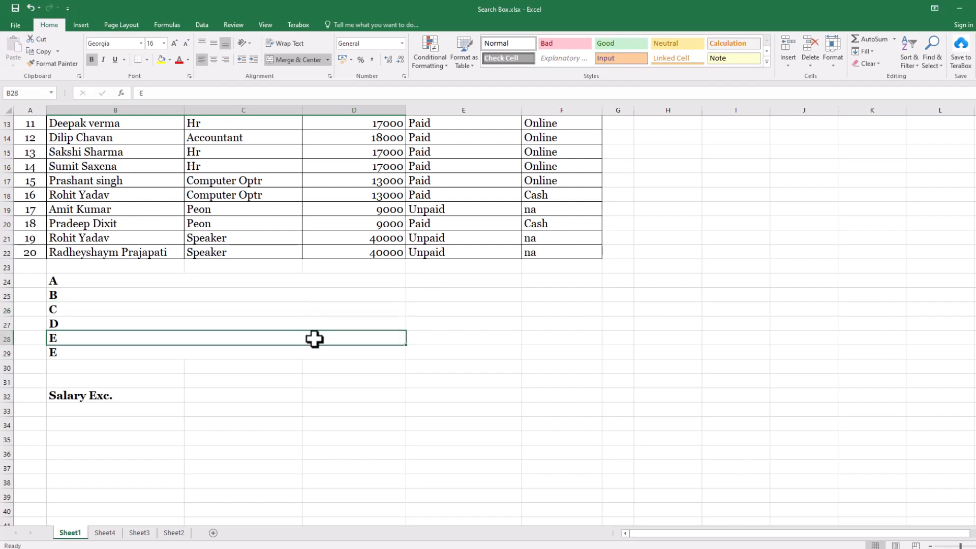
{"action": "left_click", "coordinate": [315, 353]}
{"action": "left_click", "coordinate": [314, 338]}
{"action": "left_click", "coordinate": [183, 281]}
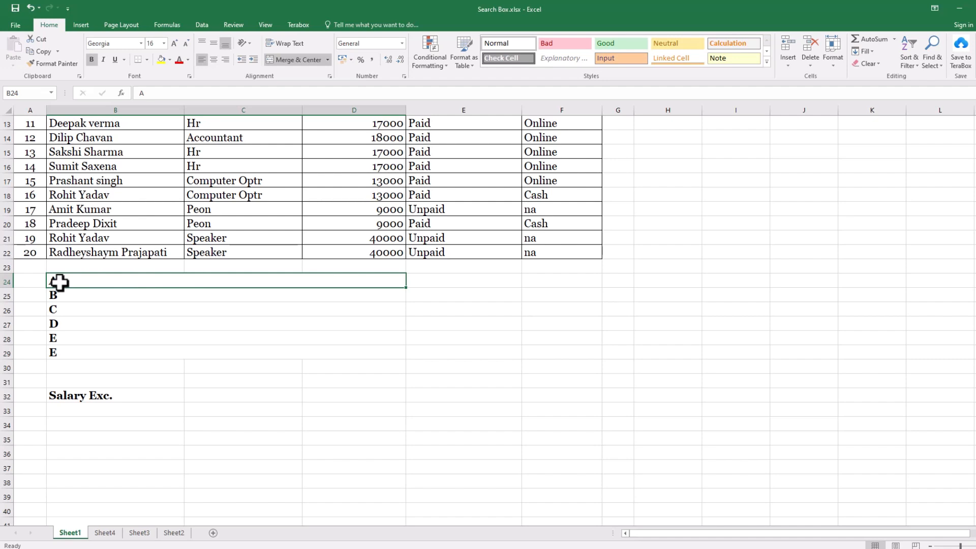
{"action": "left_click_drag", "start_coordinate": [77, 281], "coordinate": [64, 337]}
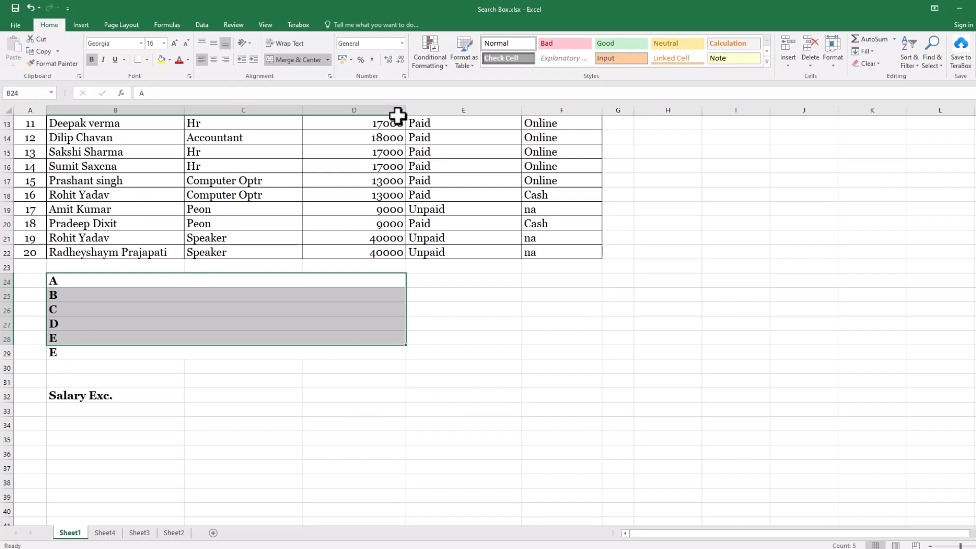
{"action": "left_click", "coordinate": [327, 60]}
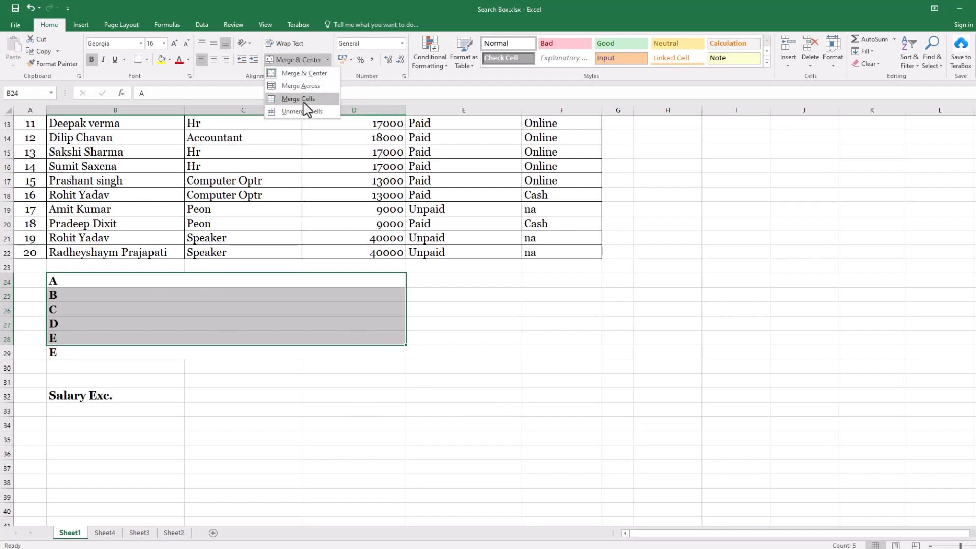
{"action": "left_click", "coordinate": [289, 399]}
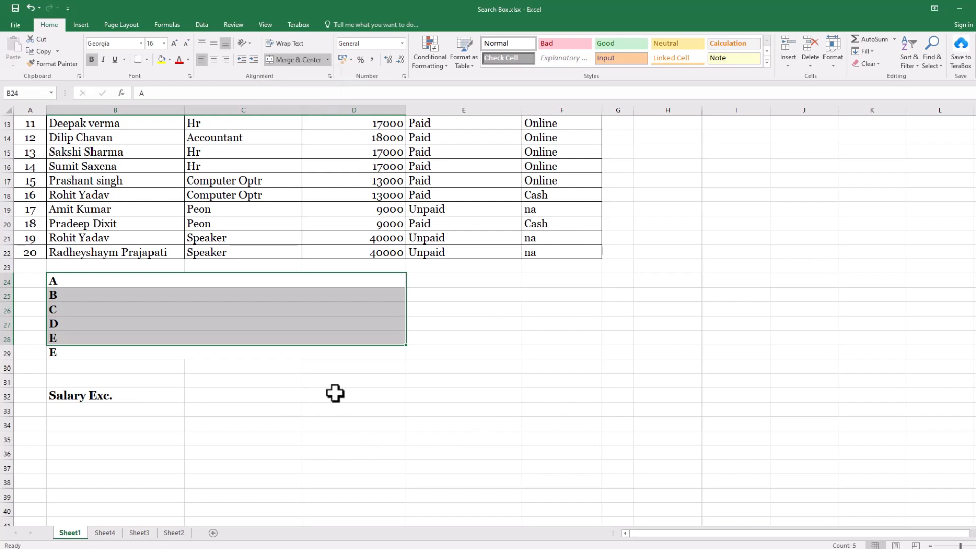
{"action": "left_click", "coordinate": [283, 395]}
{"action": "left_click", "coordinate": [173, 397]}
{"action": "left_click", "coordinate": [163, 418]}
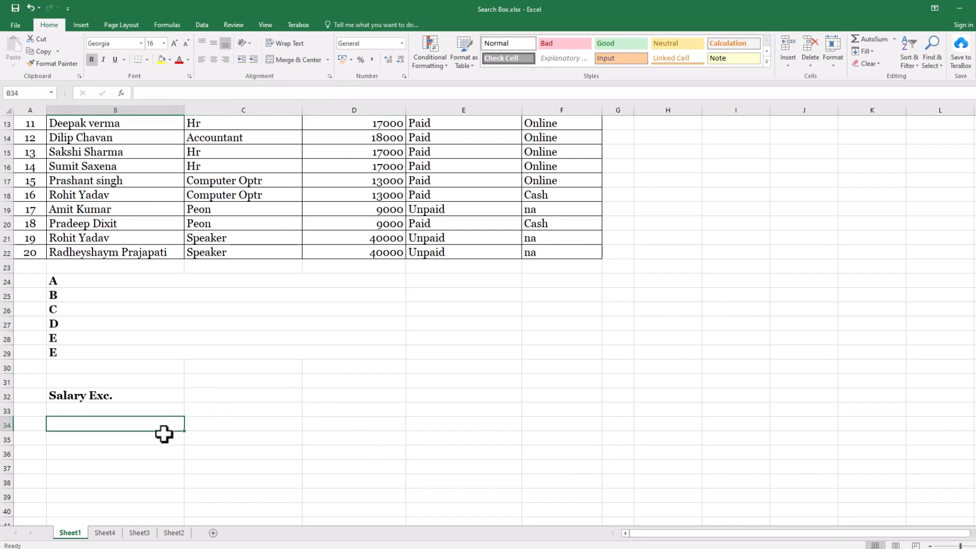
{"action": "left_click", "coordinate": [215, 427]}
{"action": "left_click", "coordinate": [133, 399]}
{"action": "left_click_drag", "start_coordinate": [133, 398], "coordinate": [344, 445]}
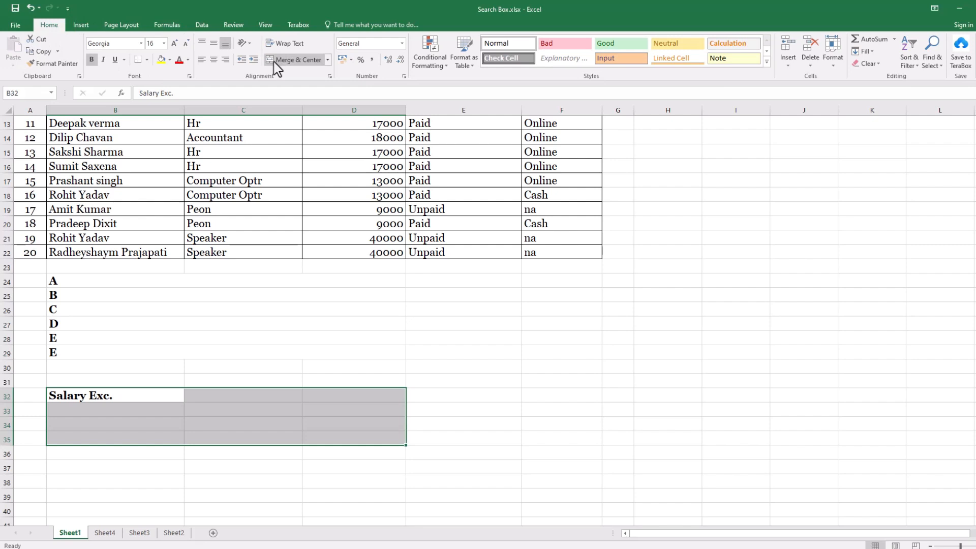
{"action": "left_click", "coordinate": [328, 60]}
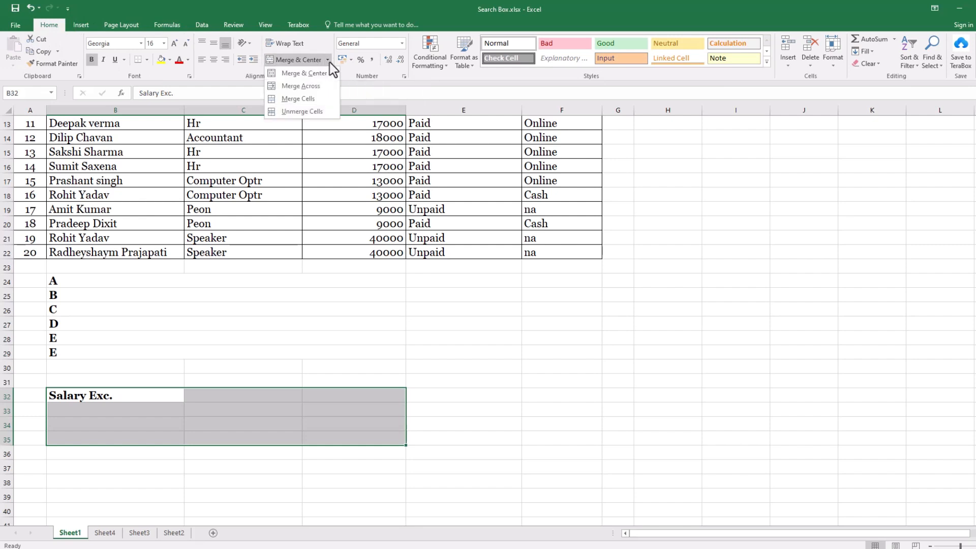
{"action": "left_click", "coordinate": [105, 403]}
- Increase the height of row 32 holding the Salary Exc. text and autofit it back
{"action": "left_click", "coordinate": [101, 395]}
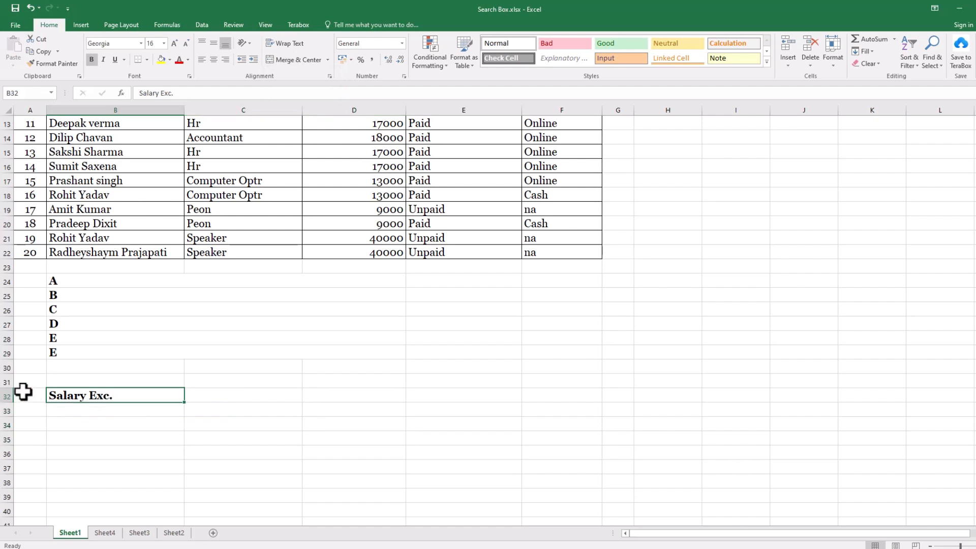
{"action": "left_click_drag", "start_coordinate": [11, 401], "coordinate": [15, 440]}
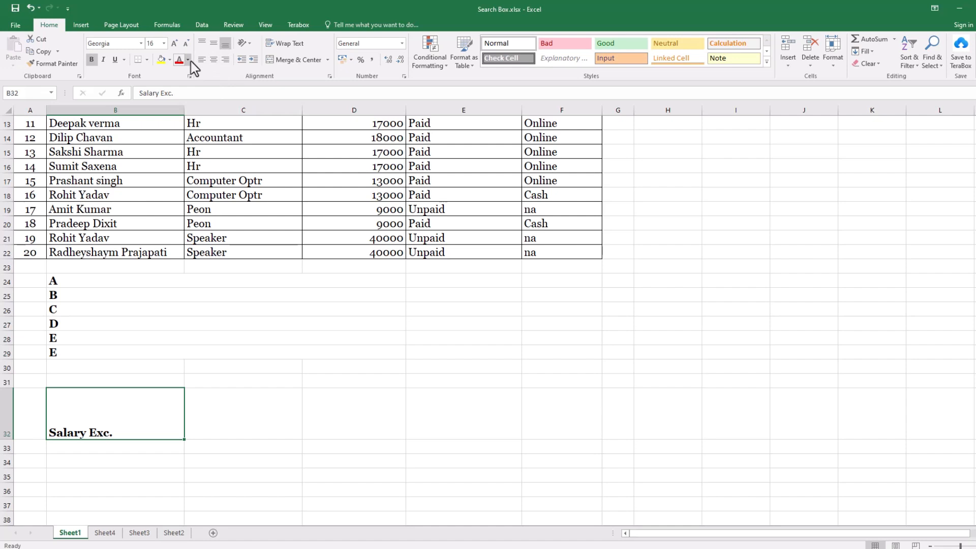
{"action": "double_click", "coordinate": [11, 440]}
- Apply Merge Cells to B32:D36 around the Salary Exc. text and undo the merge
{"action": "left_click_drag", "start_coordinate": [100, 397], "coordinate": [314, 453]}
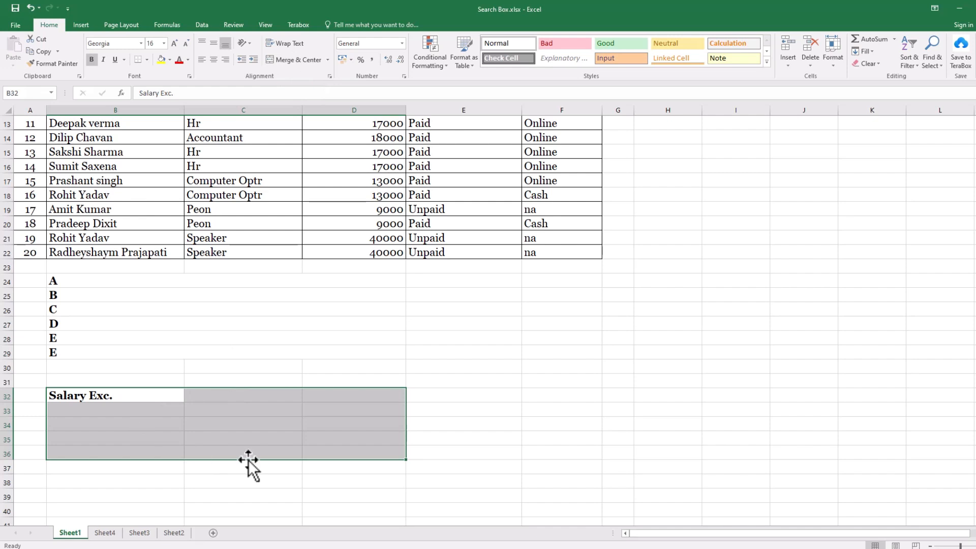
{"action": "left_click", "coordinate": [328, 60]}
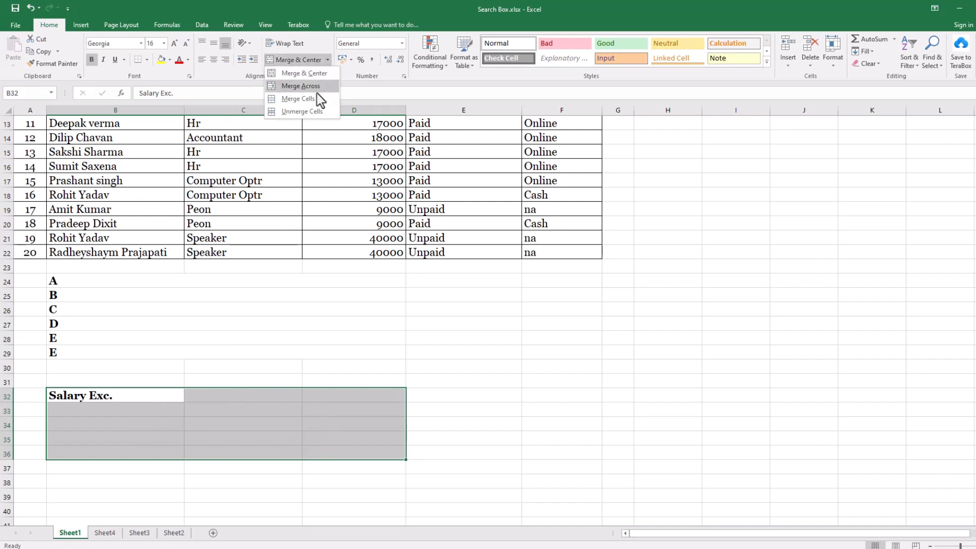
{"action": "left_click", "coordinate": [297, 99]}
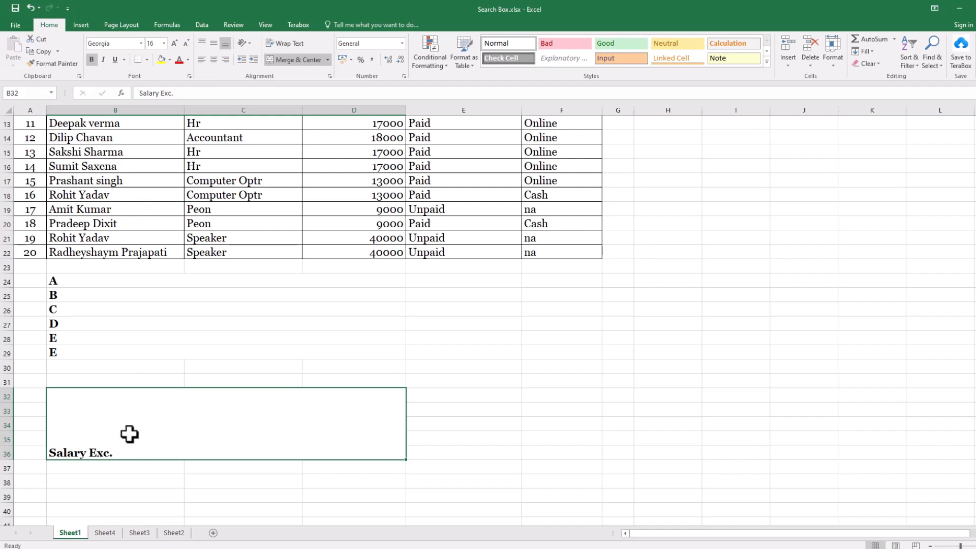
{"action": "key", "text": "ctrl+z"}
- Try Merge & Center on cells B32:C35 repeatedly, undoing the merge each time
{"action": "left_click_drag", "start_coordinate": [148, 396], "coordinate": [266, 435]}
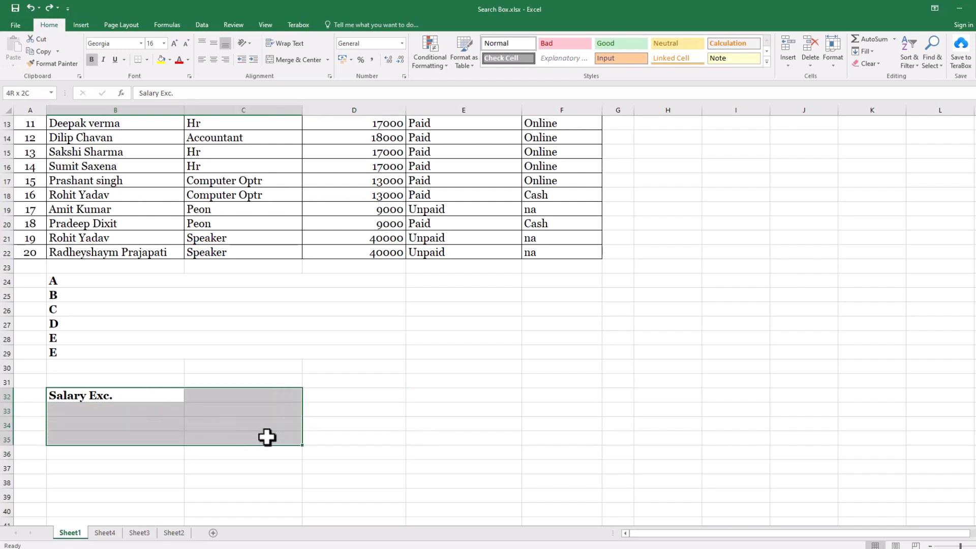
{"action": "left_click", "coordinate": [312, 60]}
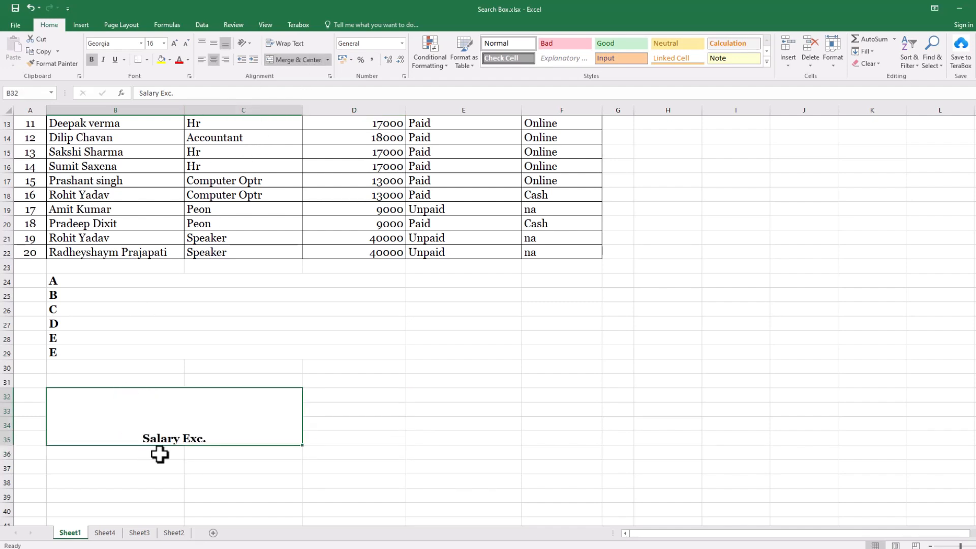
{"action": "key", "text": "ctrl+z"}
{"action": "left_click", "coordinate": [297, 61]}
{"action": "key", "text": "ctrl+z"}
{"action": "left_click_drag", "start_coordinate": [99, 399], "coordinate": [246, 433]}
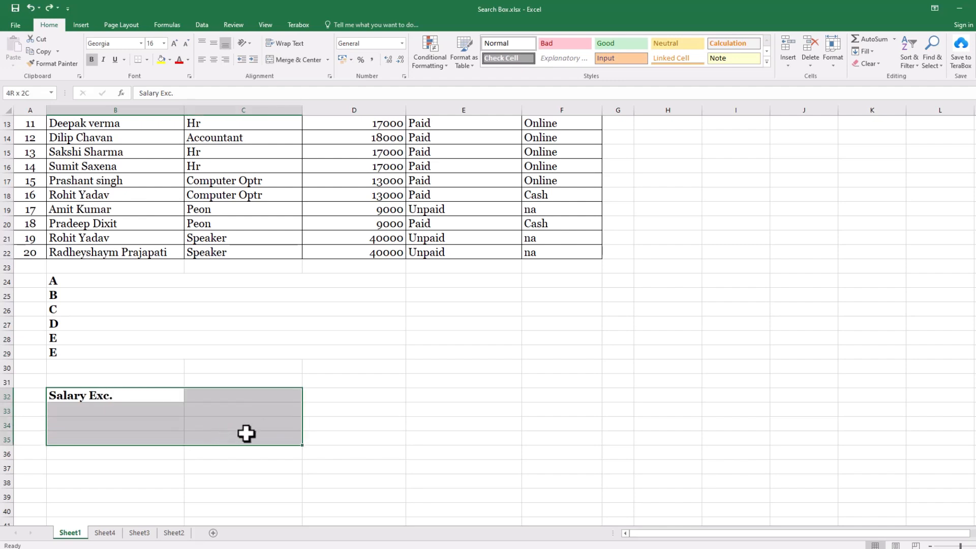
{"action": "left_click", "coordinate": [319, 60]}
{"action": "left_click", "coordinate": [327, 60]}
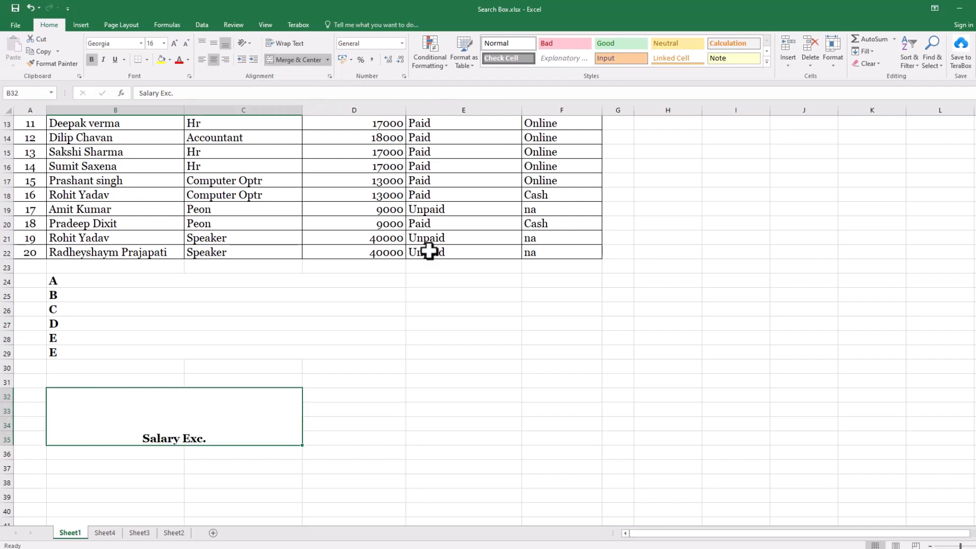
{"action": "key", "text": "Escape"}
{"action": "key", "text": "ctrl+z"}
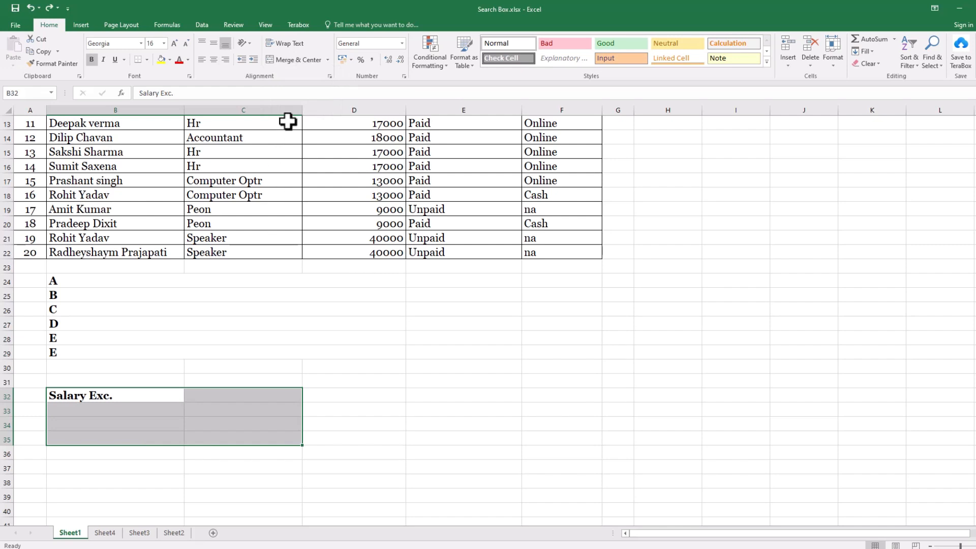
- Apply Merge Cells to B32:C35 and split the block again with Unmerge Cells
{"action": "left_click", "coordinate": [327, 60]}
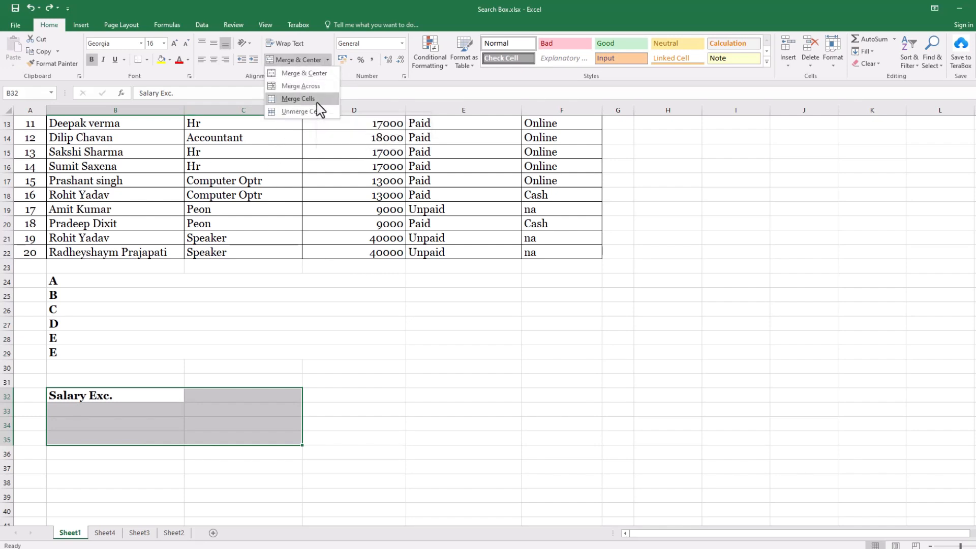
{"action": "left_click", "coordinate": [318, 101]}
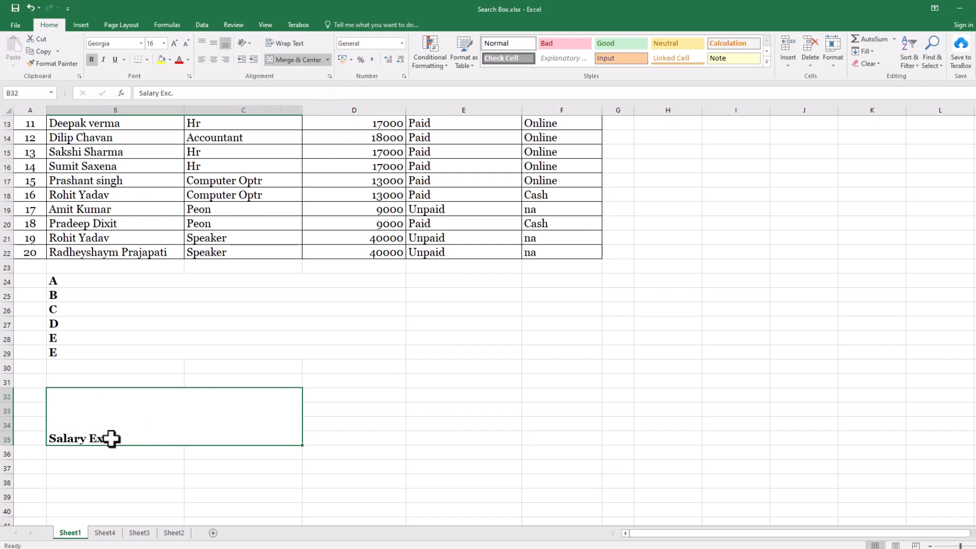
{"action": "left_click", "coordinate": [329, 60]}
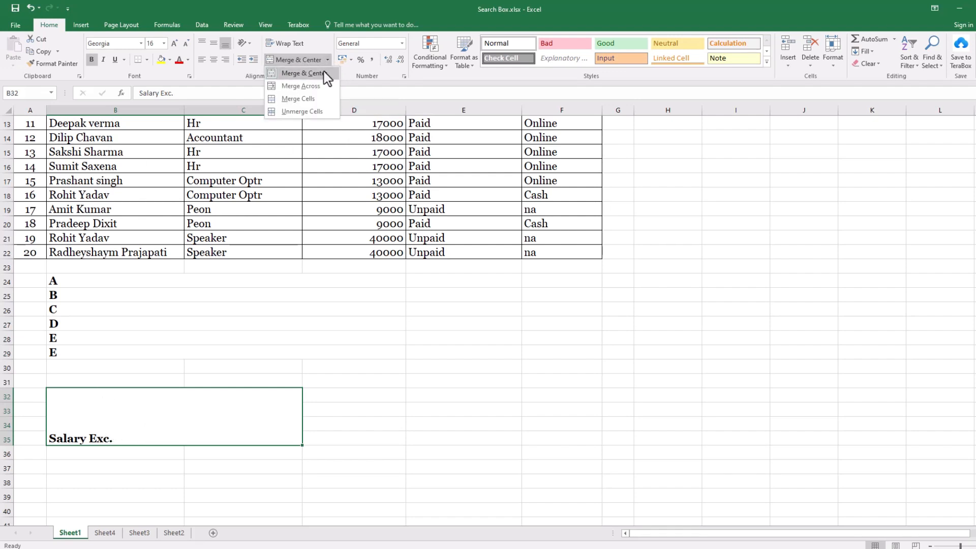
{"action": "left_click", "coordinate": [302, 112]}
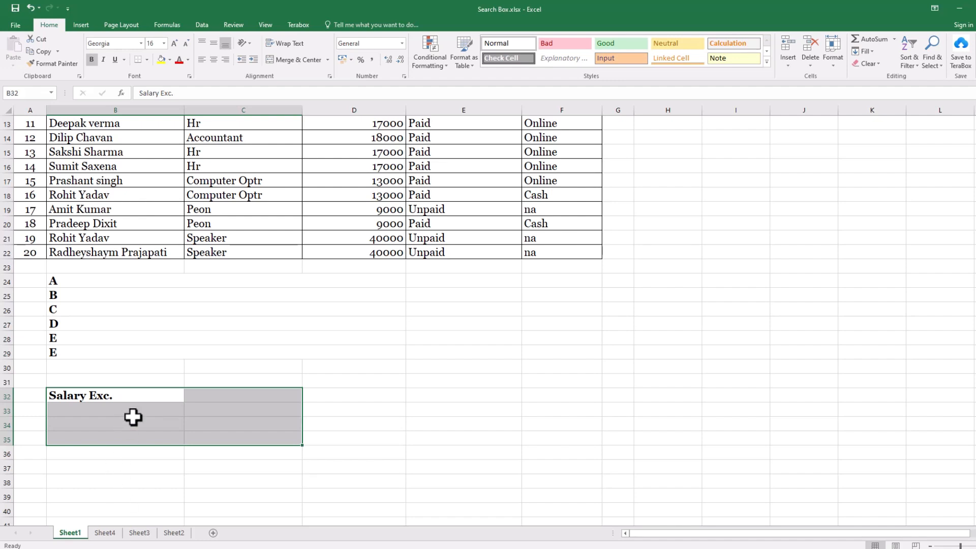
{"action": "left_click_drag", "start_coordinate": [122, 399], "coordinate": [220, 425]}
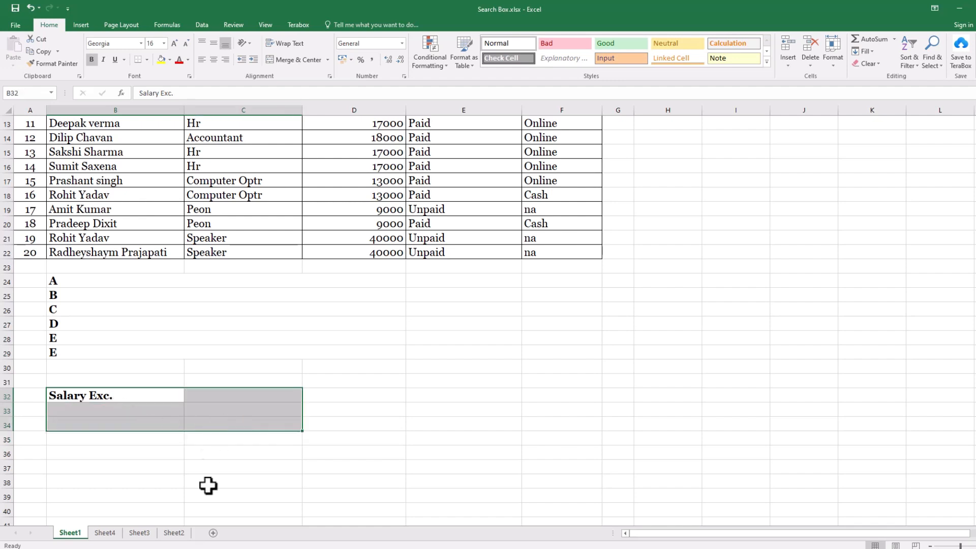
- Unmerge the Salary record title cells A1:F1 with Unmerge Cells
{"action": "scroll", "coordinate": [208, 485], "scroll_direction": "up", "scroll_amount": 4}
{"action": "left_click", "coordinate": [315, 133]}
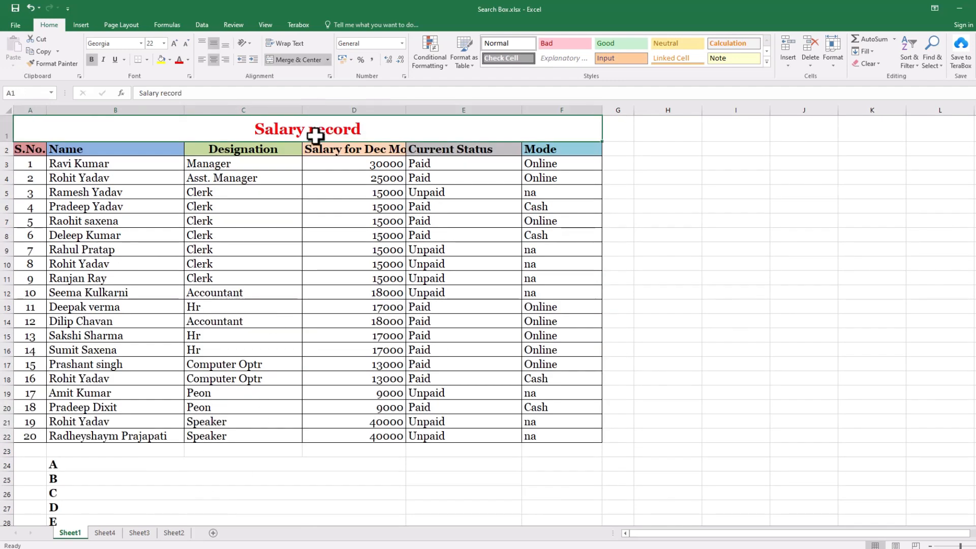
{"action": "left_click", "coordinate": [328, 60]}
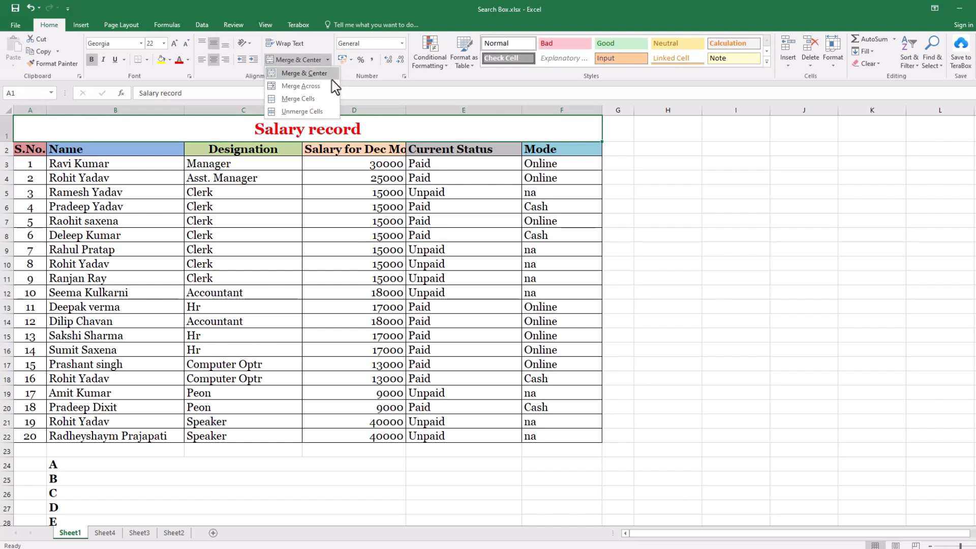
{"action": "left_click", "coordinate": [317, 112]}
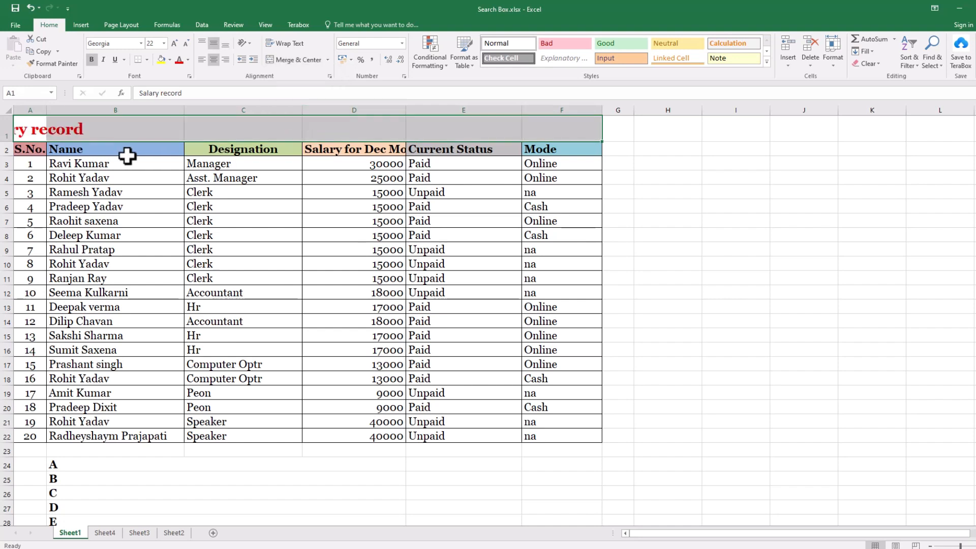